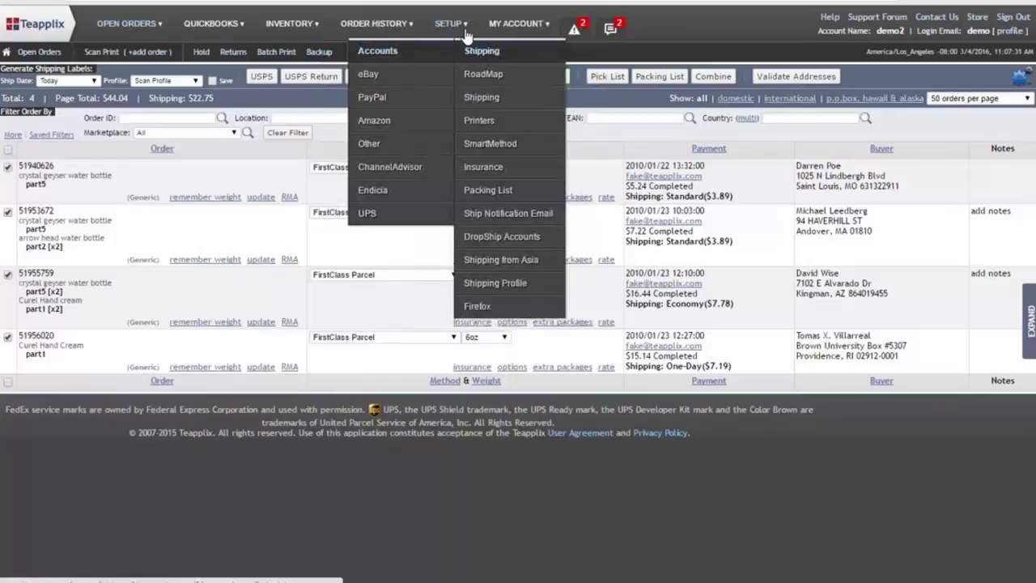
# - Delete the shipping profile named "new profile" in the shipping profile setup
pyautogui.click(496, 284)
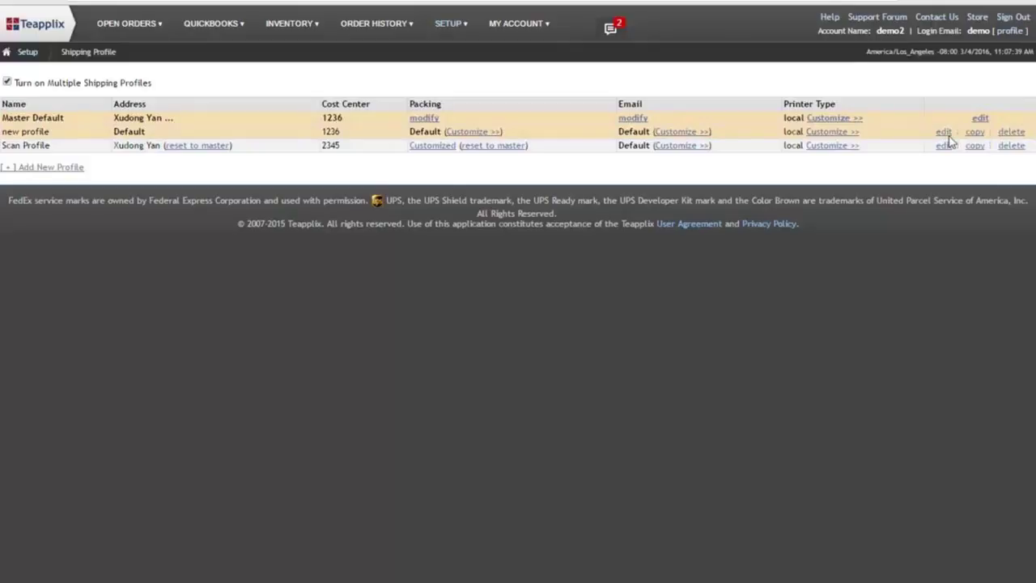
pyautogui.click(1020, 132)
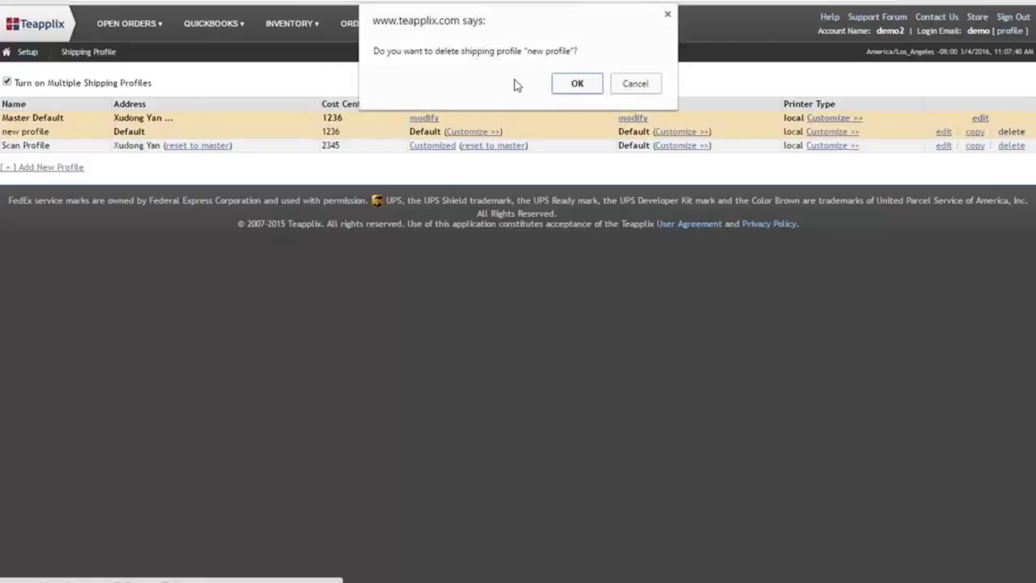
pyautogui.click(575, 82)
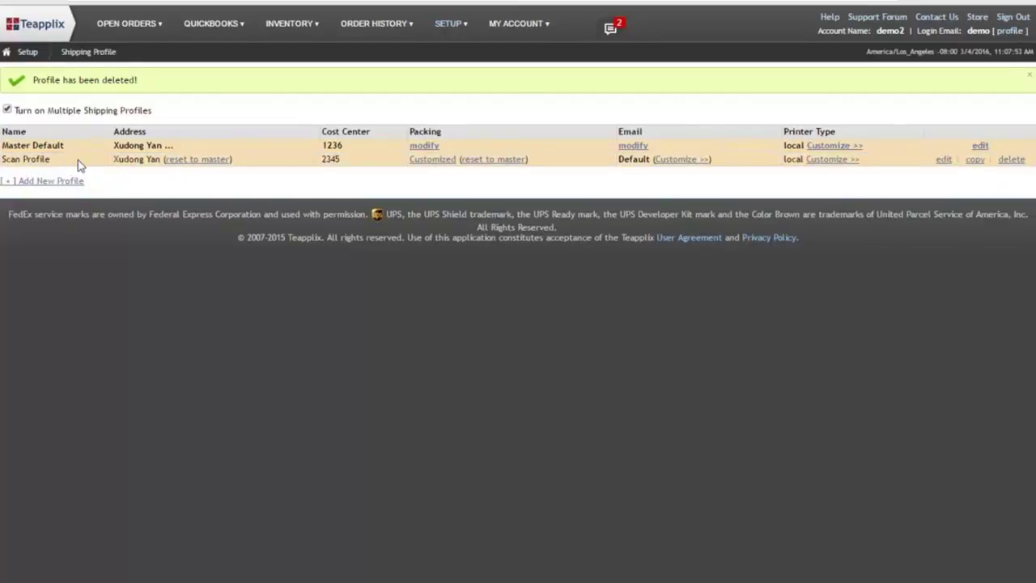
# - Open the printer setup and switch its shipping profile to Scan Profile to show that profile's Scan & Print settings
pyautogui.moveTo(451, 32)
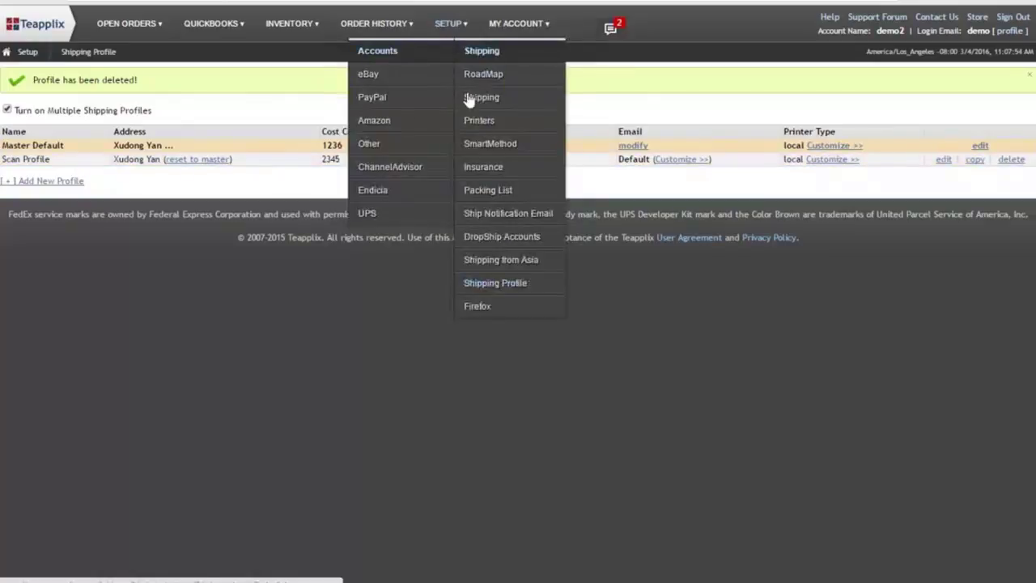
pyautogui.click(478, 122)
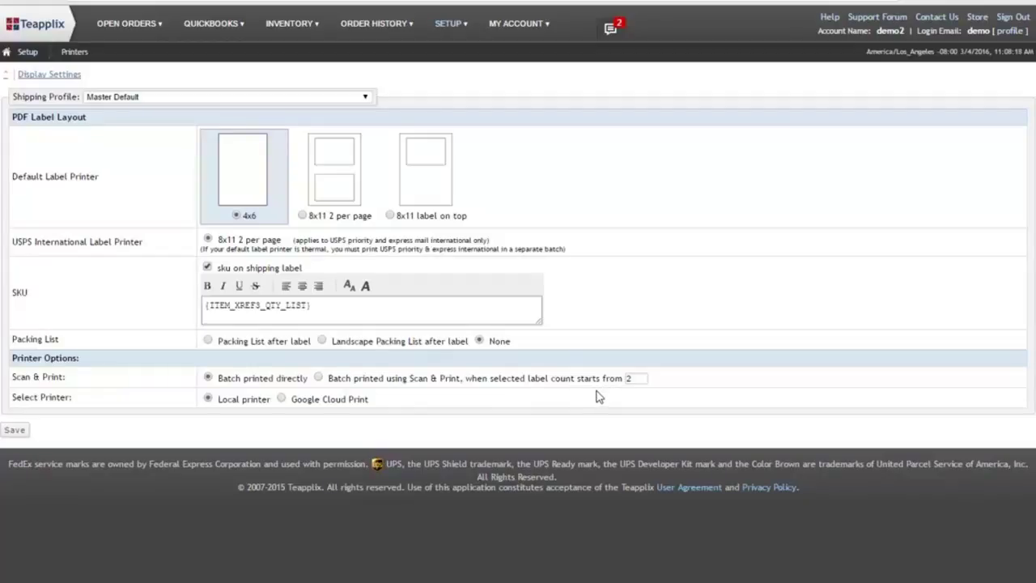
pyautogui.click(365, 100)
pyautogui.click(317, 122)
# - Go to the Scan Print order queue, review the shipping profile assigned to each order queue, and close the list
pyautogui.moveTo(148, 39)
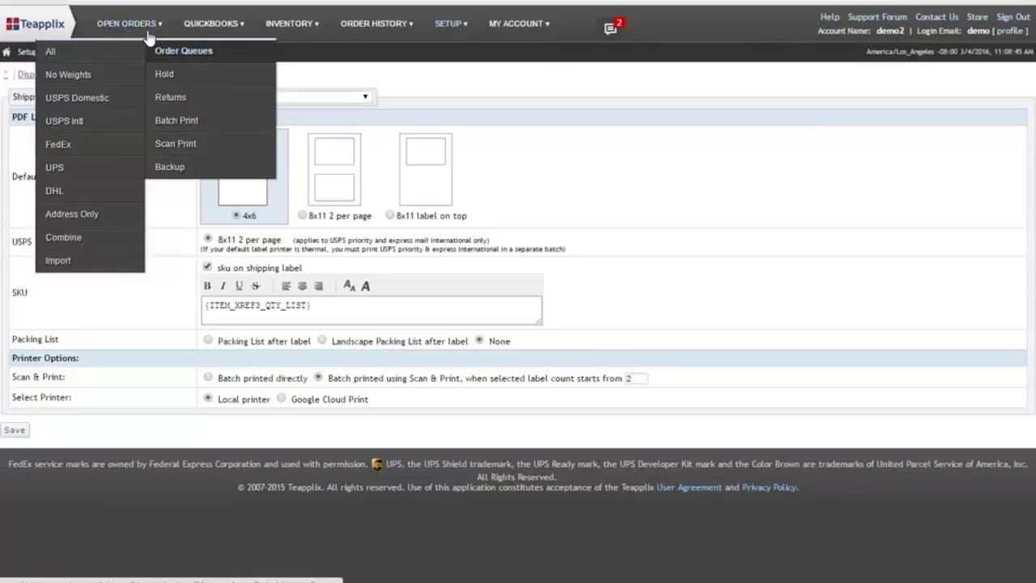
pyautogui.click(182, 145)
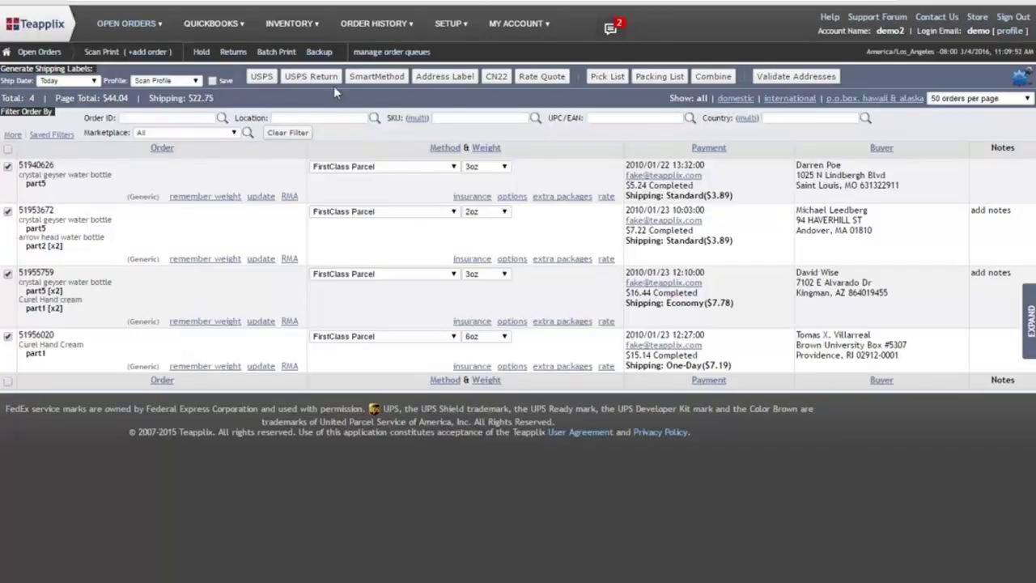
pyautogui.moveTo(301, 33)
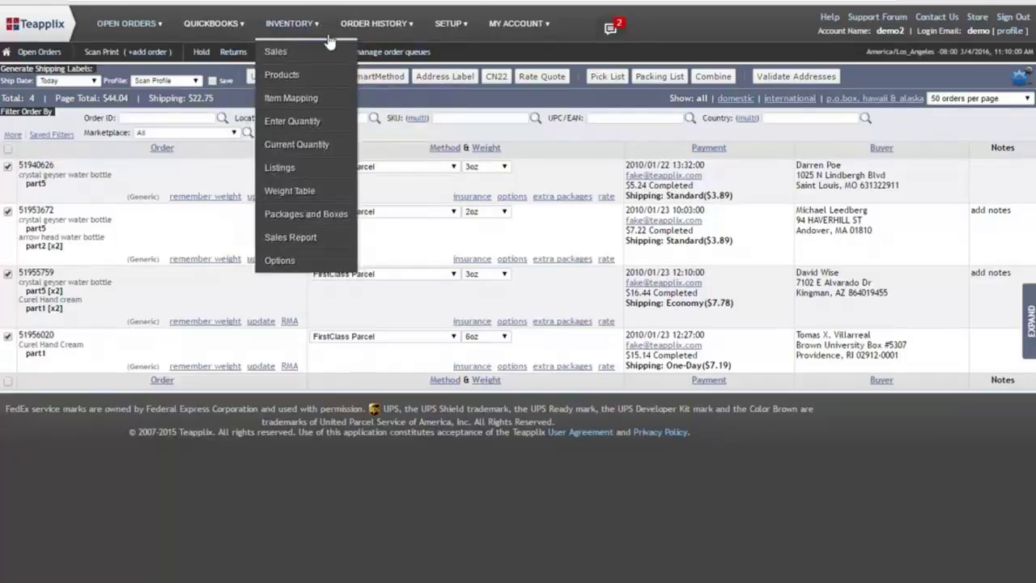
pyautogui.click(417, 55)
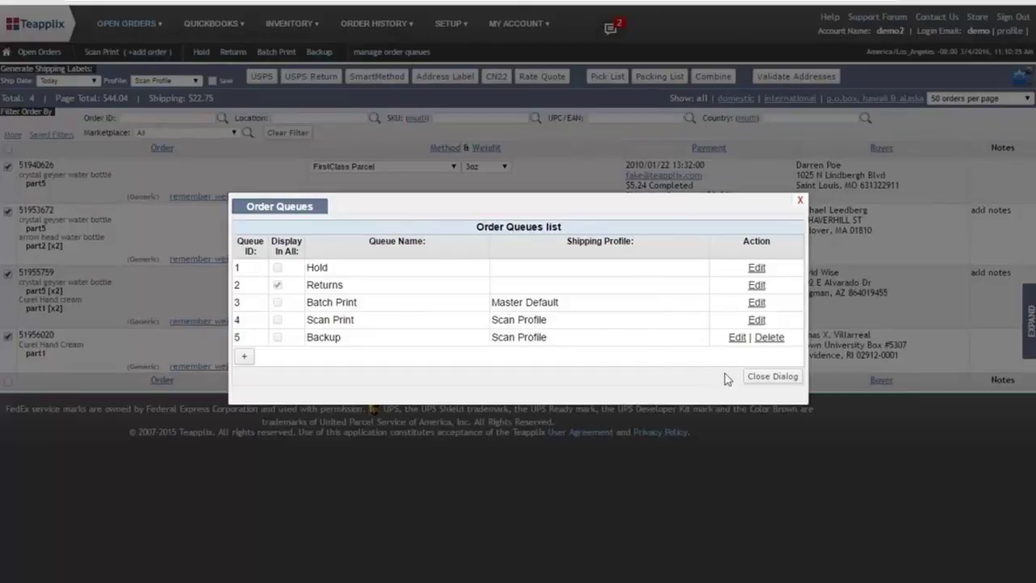
pyautogui.click(766, 379)
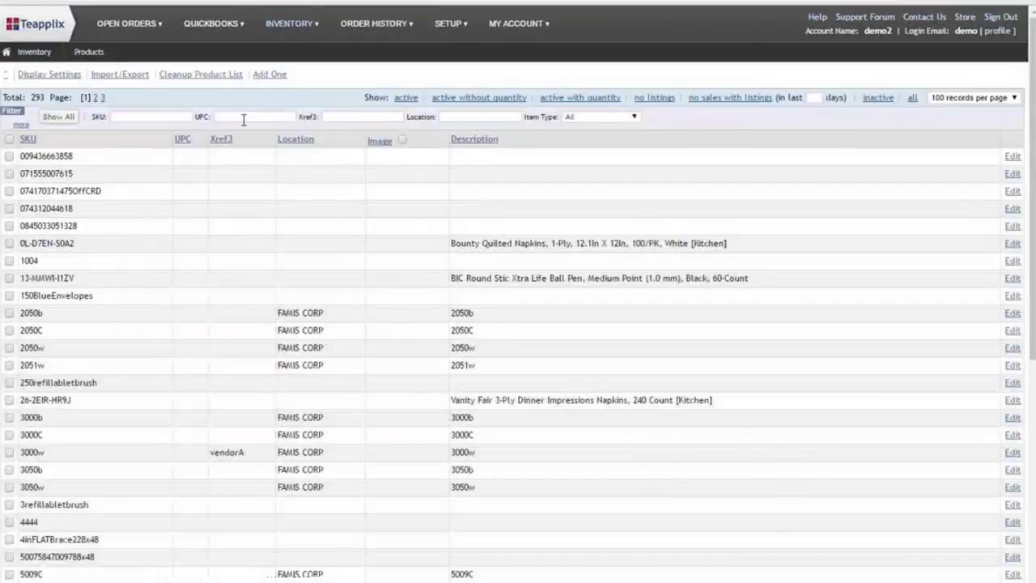
# - Filter the inventory product list by SKU "part"
pyautogui.click(158, 118)
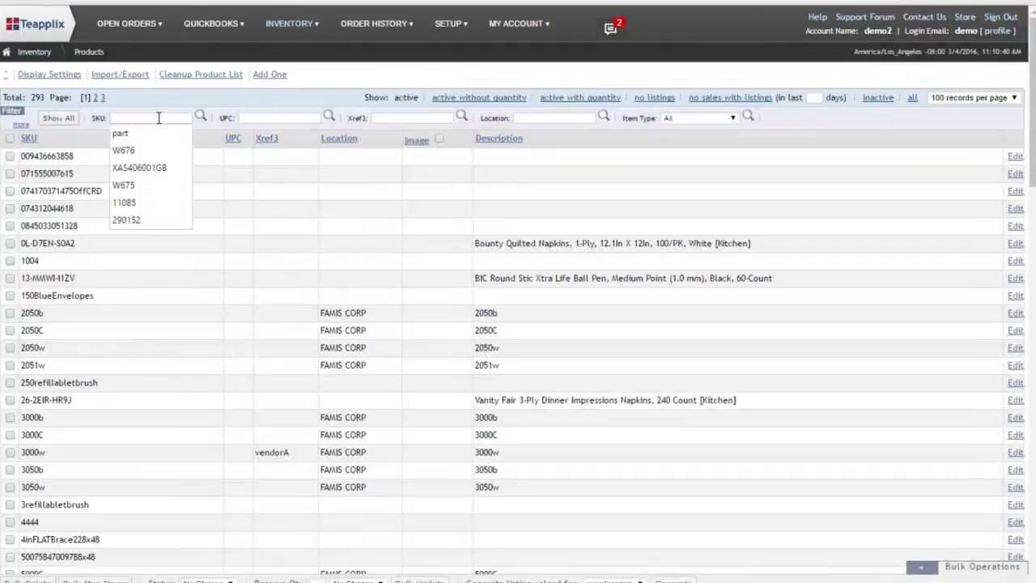
pyautogui.write('part')
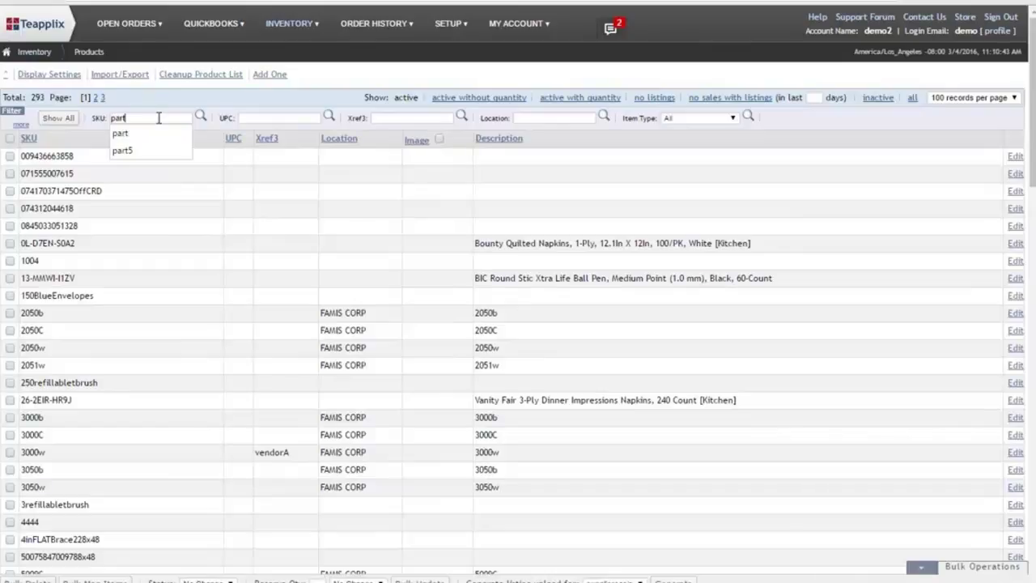
pyautogui.press('Return')
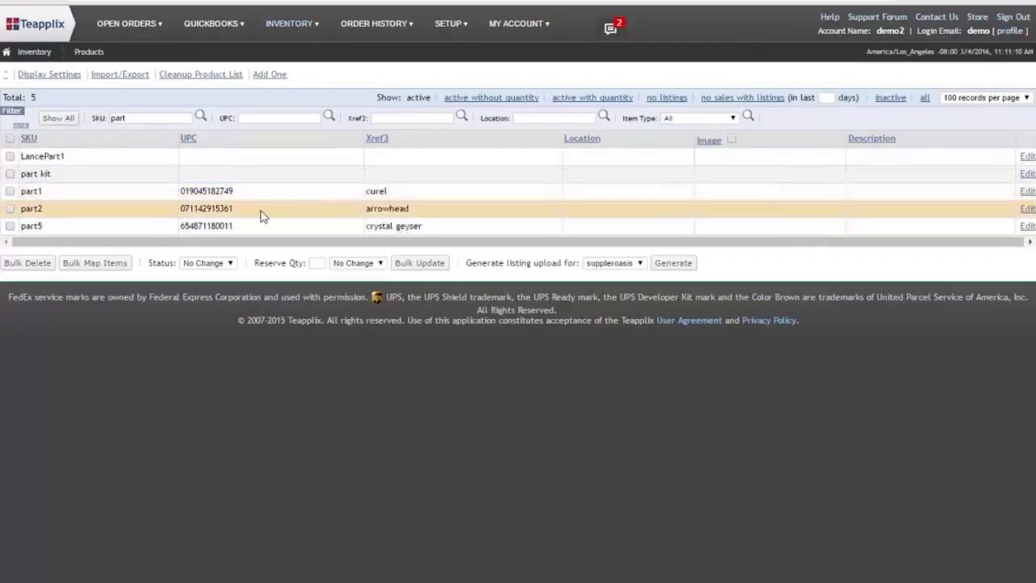
# - Examine the UPC codes and SKU names of part1, part2 and part5 in the filtered product list
pyautogui.doubleClick(220, 190)
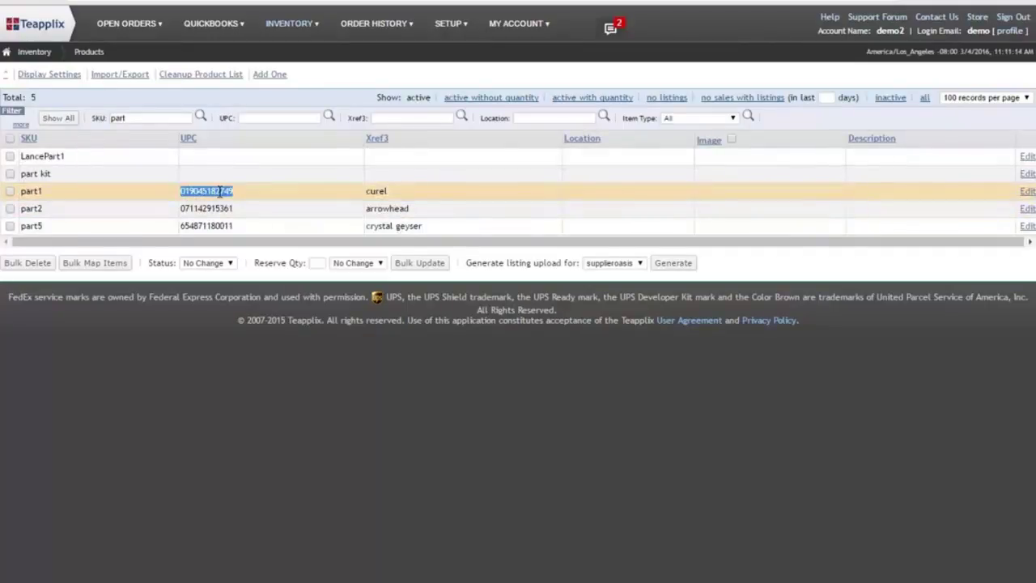
pyautogui.doubleClick(217, 208)
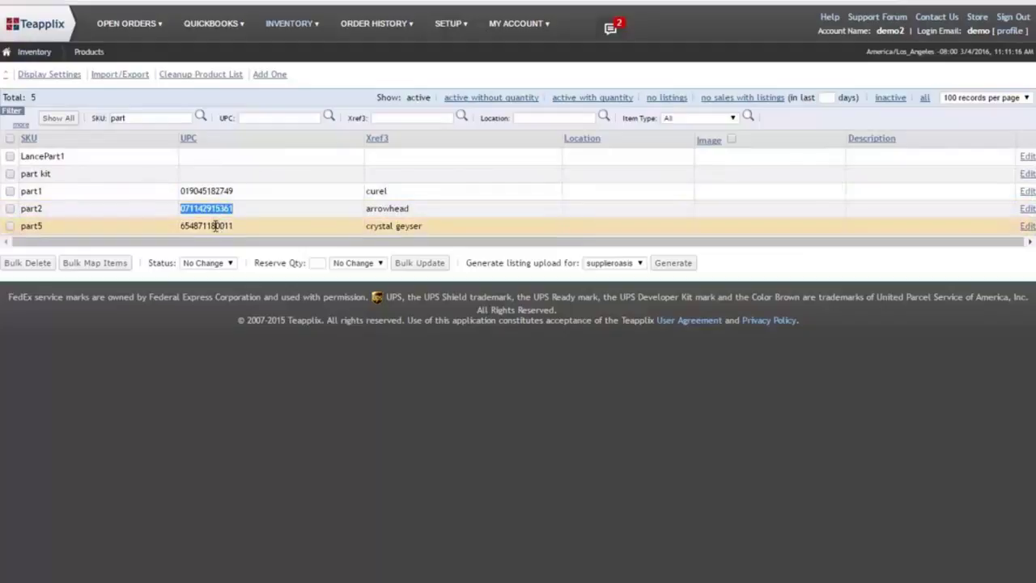
pyautogui.doubleClick(217, 226)
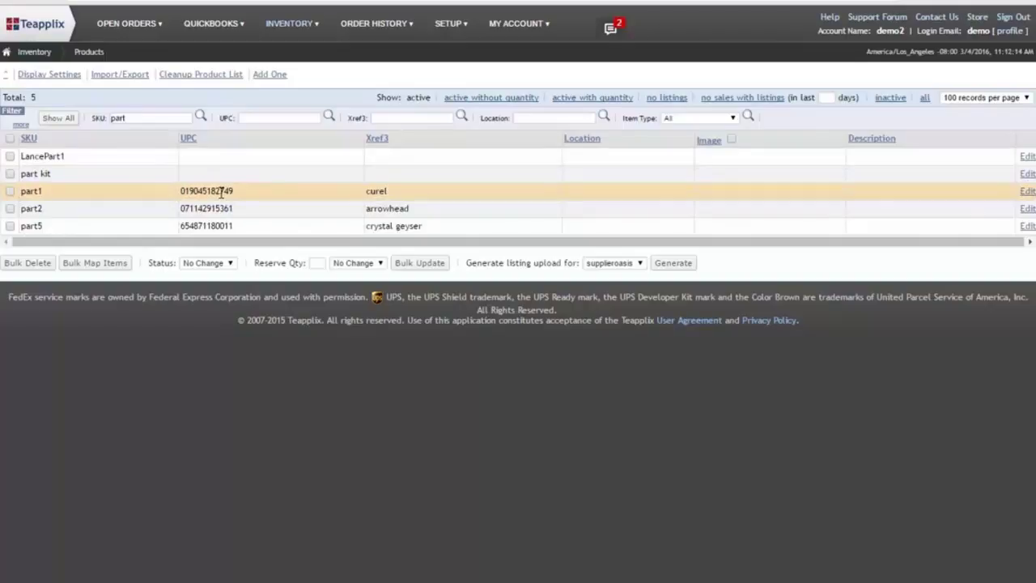
pyautogui.doubleClick(221, 191)
pyautogui.doubleClick(211, 208)
pyautogui.click(209, 226)
pyautogui.moveTo(45, 191); pyautogui.dragTo(18, 192)
pyautogui.moveTo(44, 210); pyautogui.dragTo(19, 228)
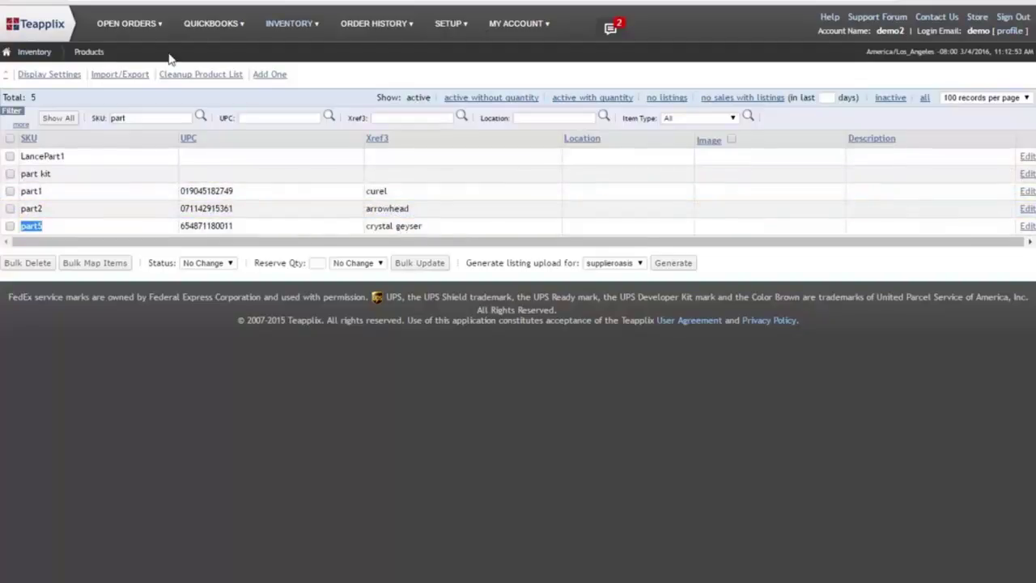
# - Generate USPS shipping labels for all selected orders in the Scan Print queue using the Scan Profile
pyautogui.moveTo(148, 36)
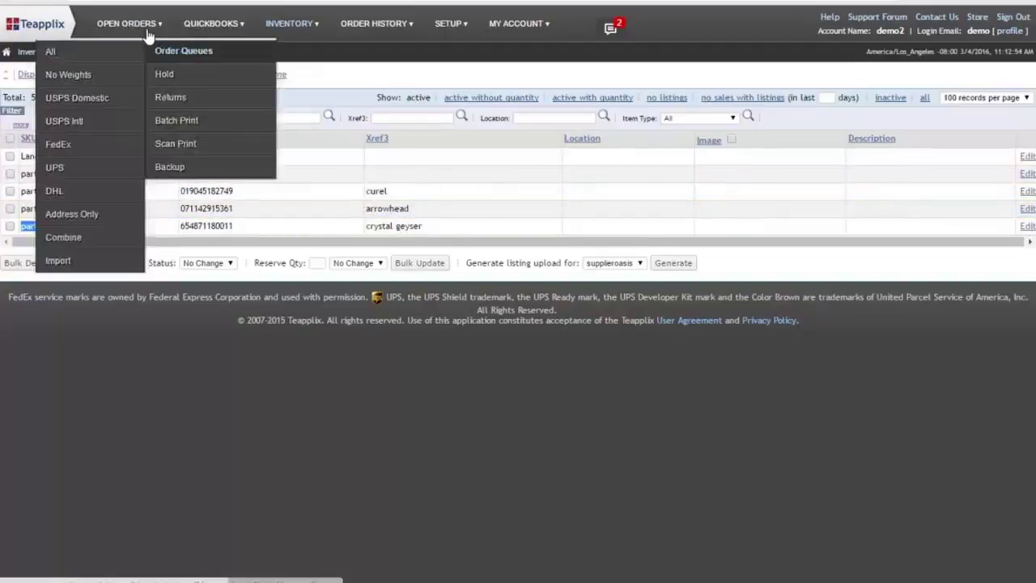
pyautogui.click(171, 144)
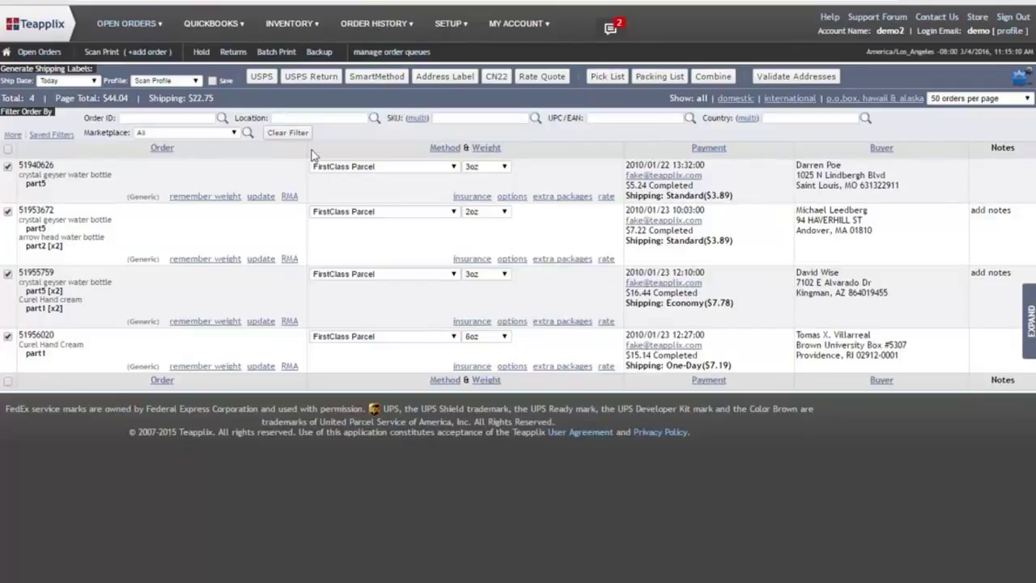
pyautogui.click(264, 78)
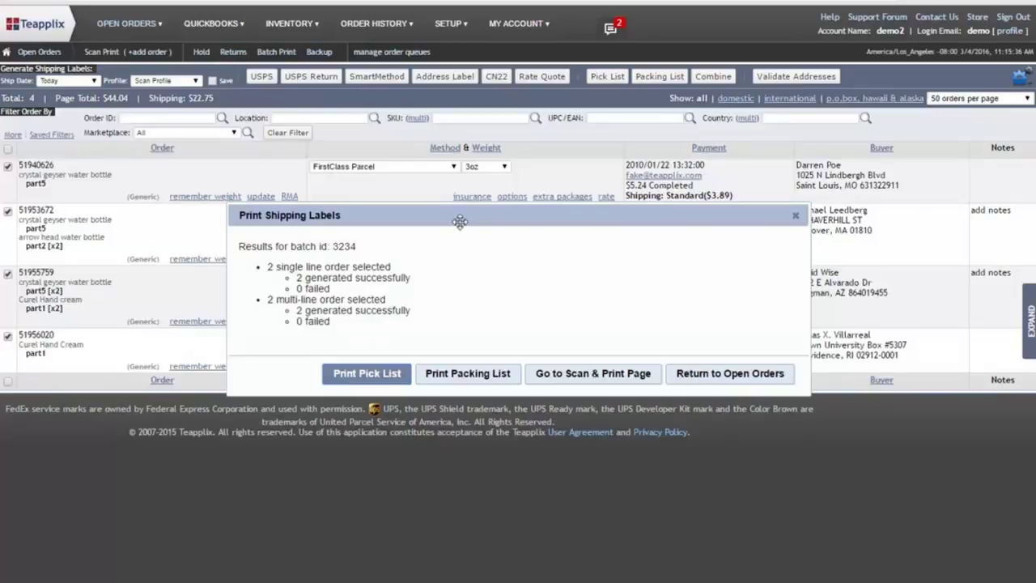
pyautogui.moveTo(457, 220); pyautogui.dragTo(432, 217)
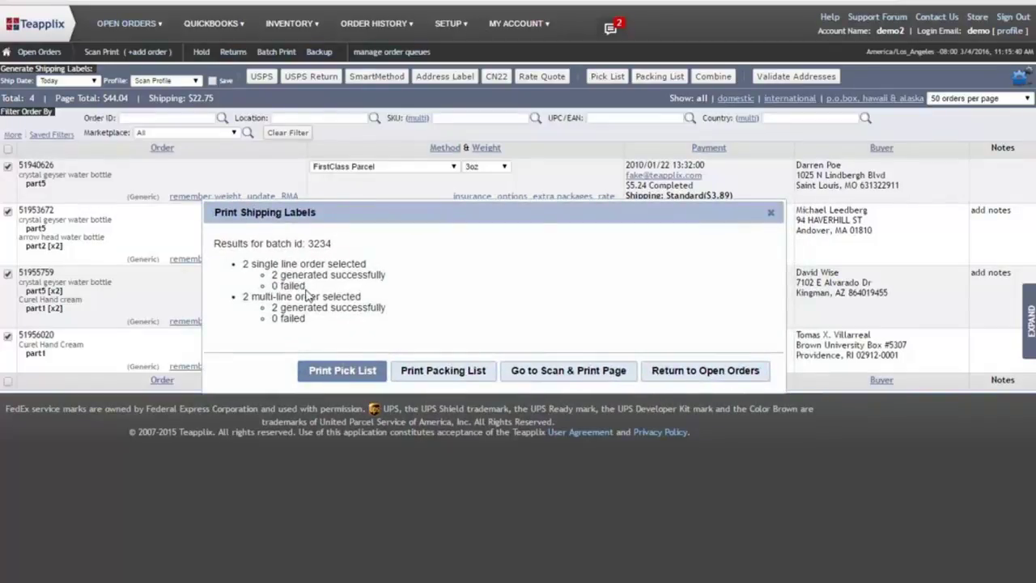
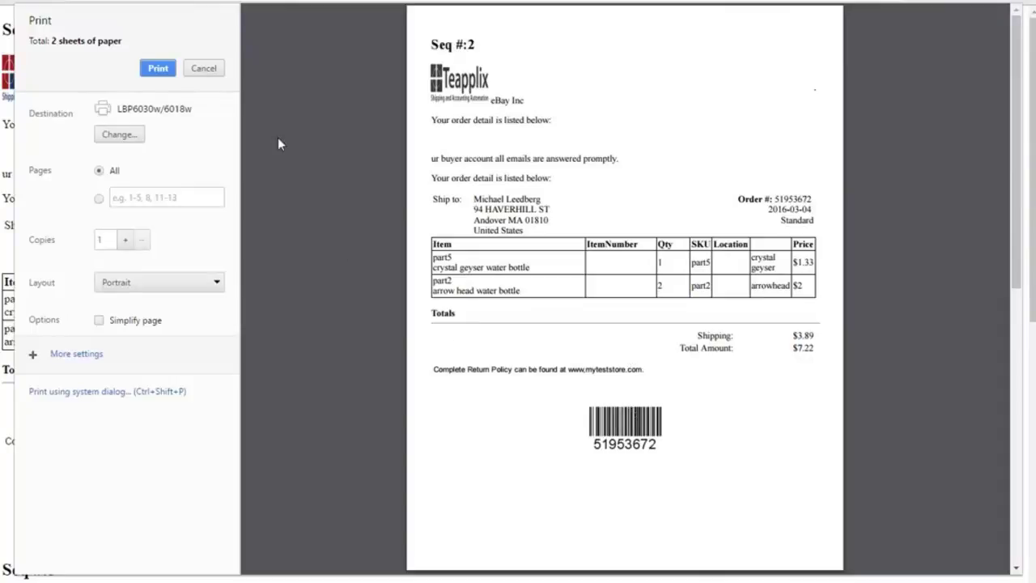
# - Cancel printing the packing list and go to the Scan & Print page from the label results
pyautogui.click(202, 69)
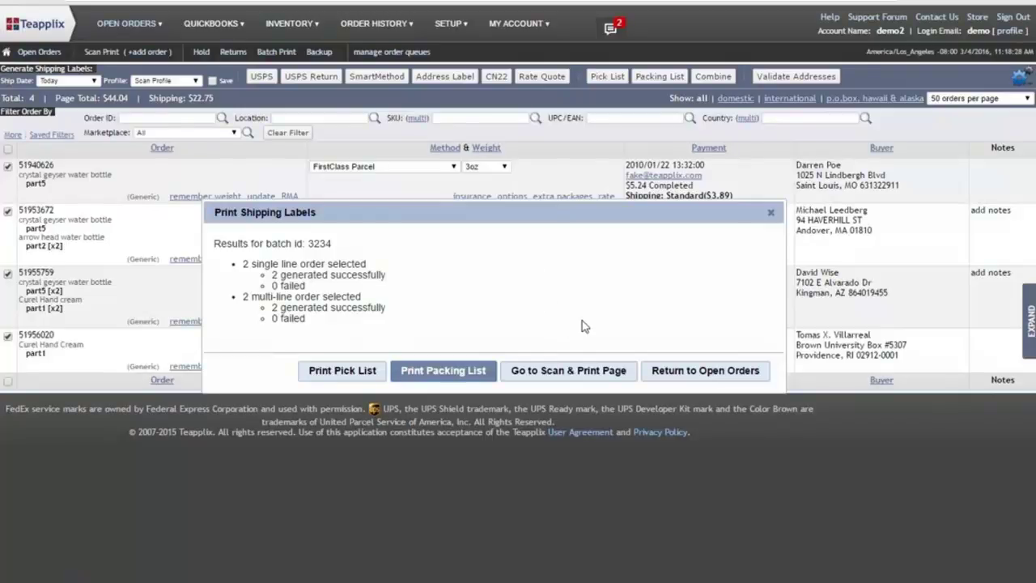
pyautogui.click(587, 374)
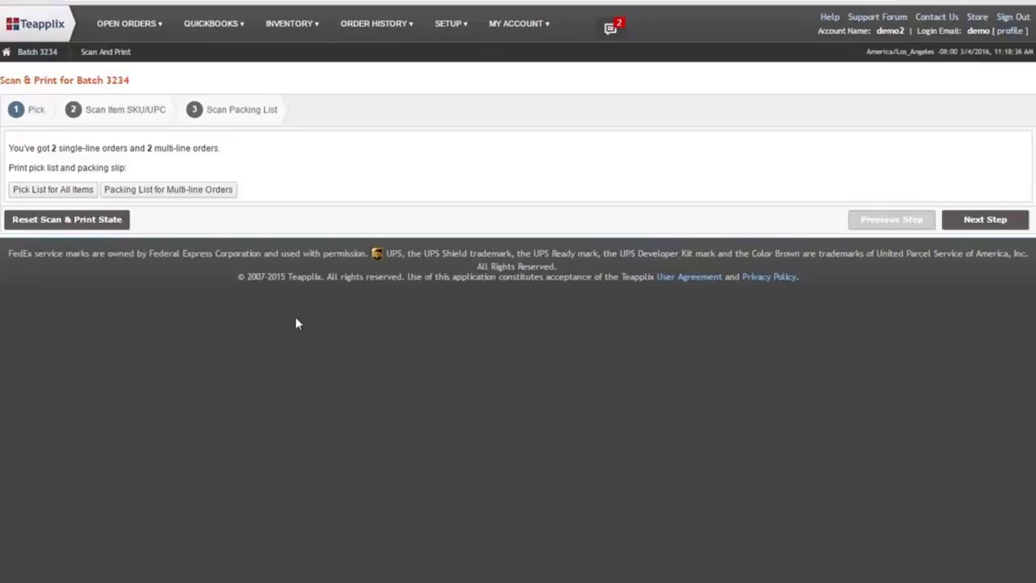
# - Find batch 3234 in the batch history and open Scan & Print for it
pyautogui.click(371, 25)
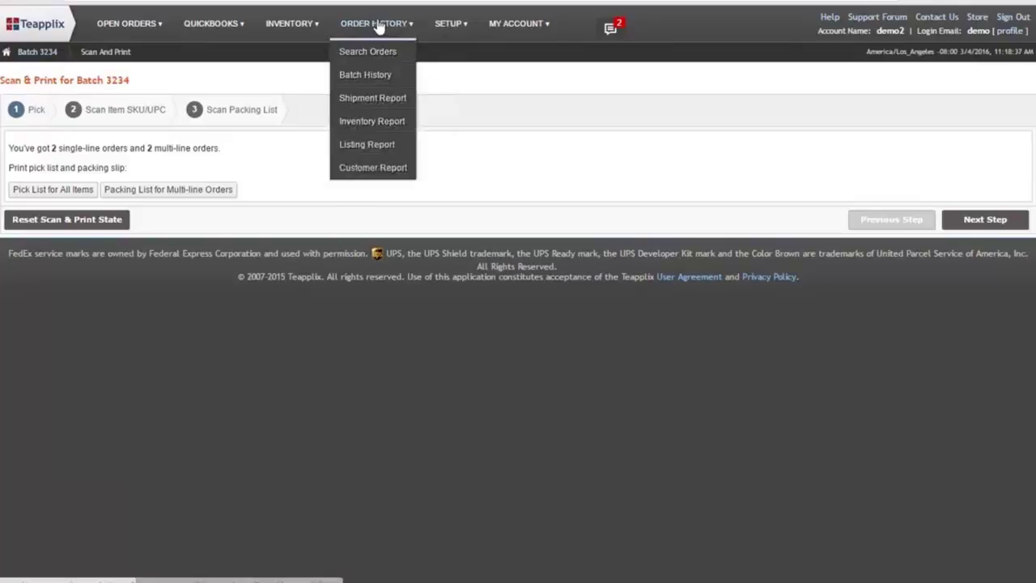
pyautogui.click(370, 75)
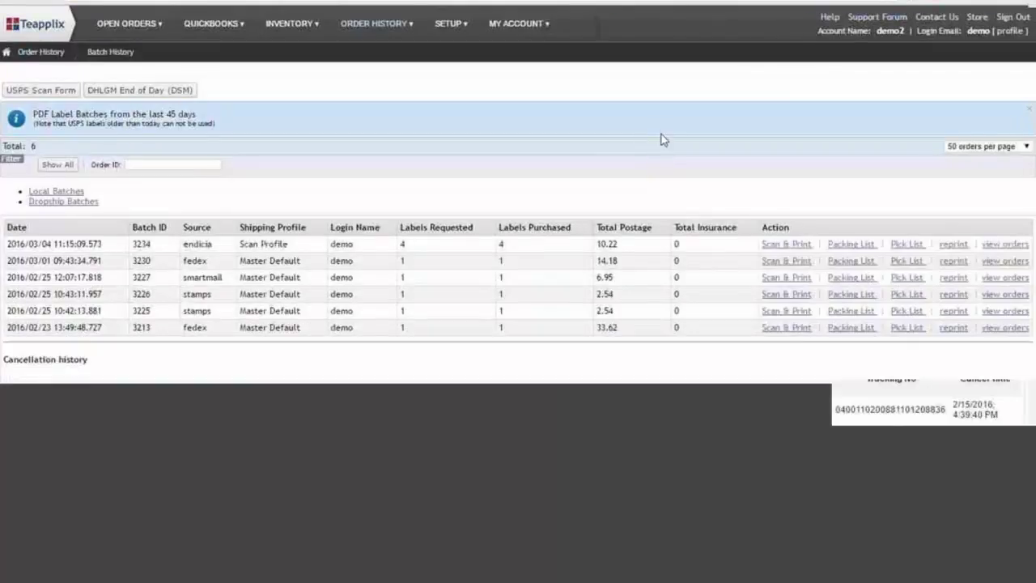
pyautogui.click(792, 229)
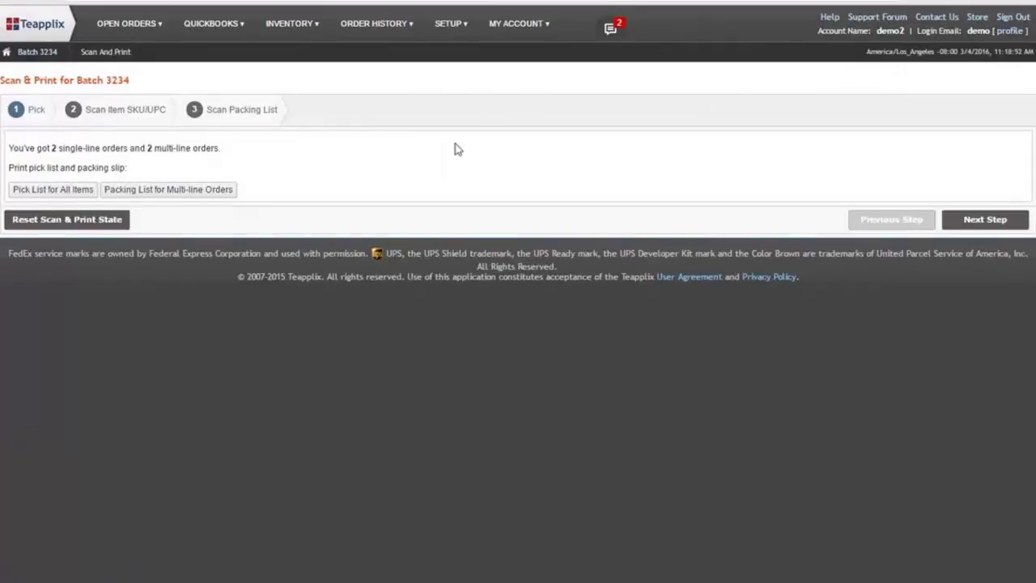
pyautogui.click(984, 221)
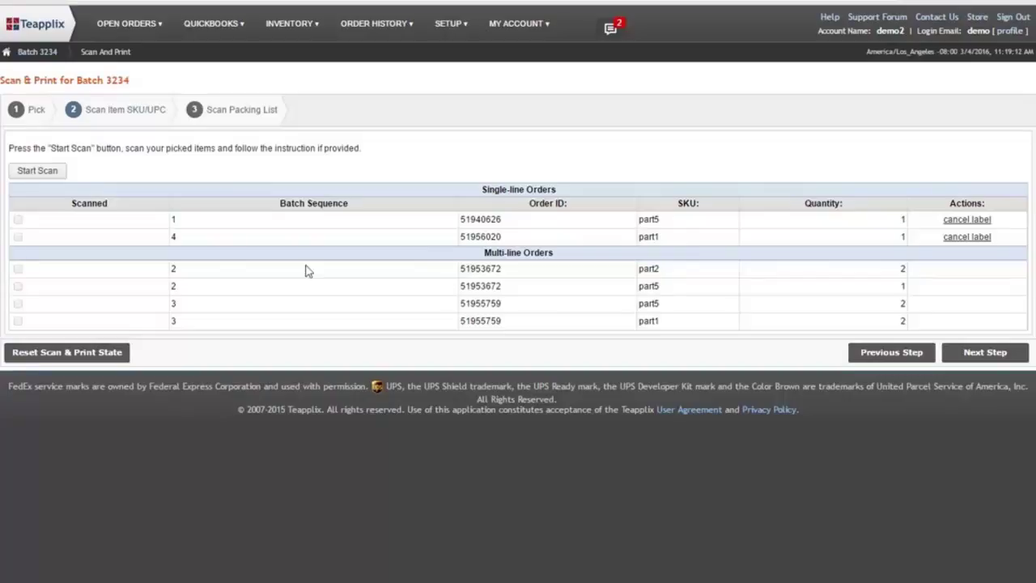
pyautogui.click(42, 172)
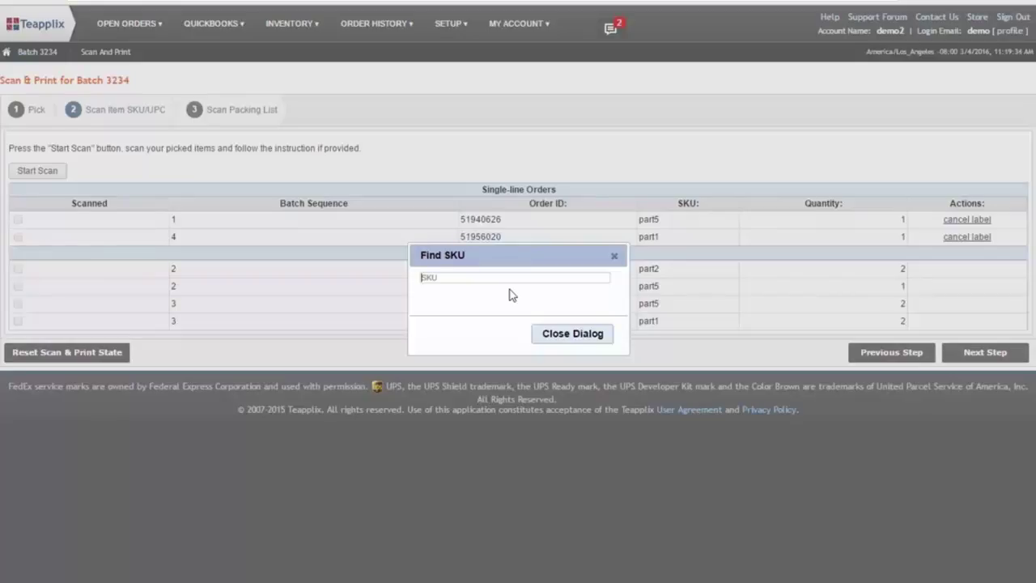
pyautogui.write('65487118001')
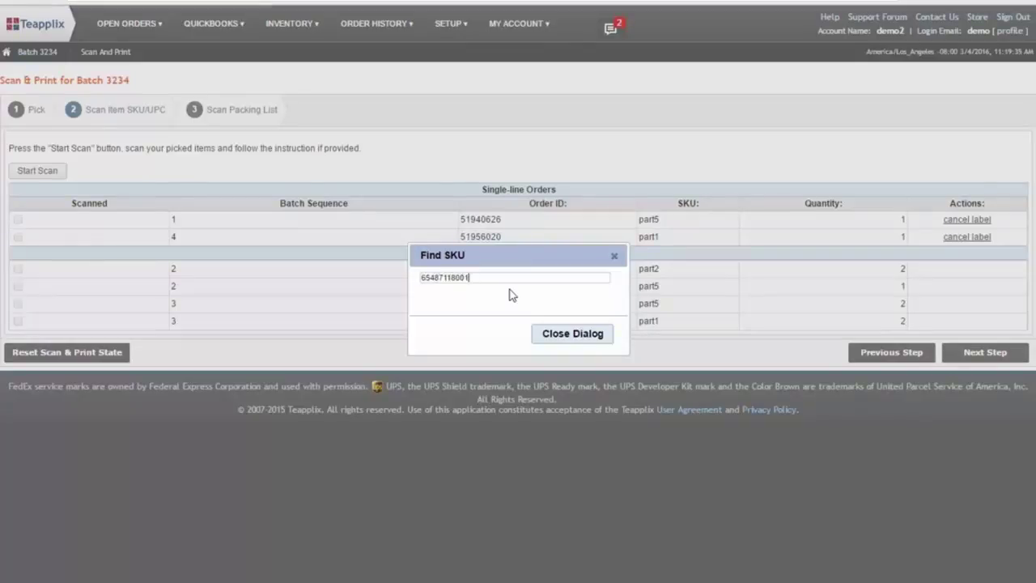
pyautogui.press('Return')
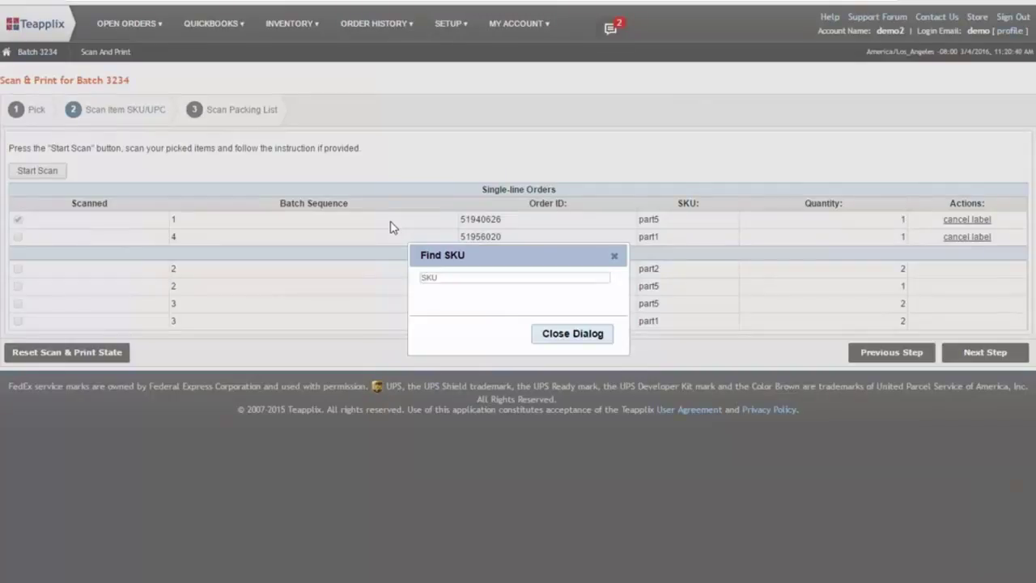
pyautogui.write('51956020')
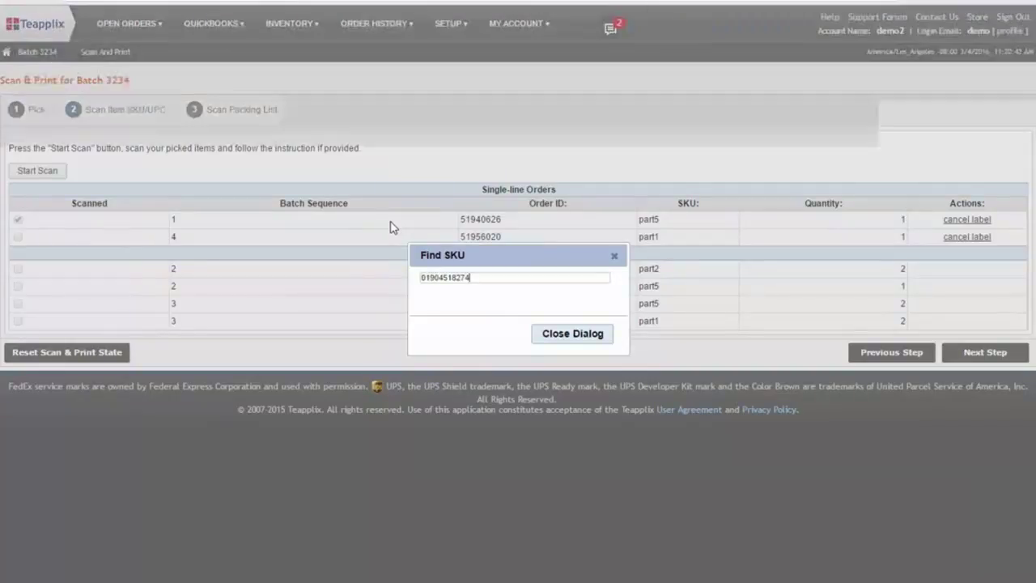
pyautogui.press('Return')
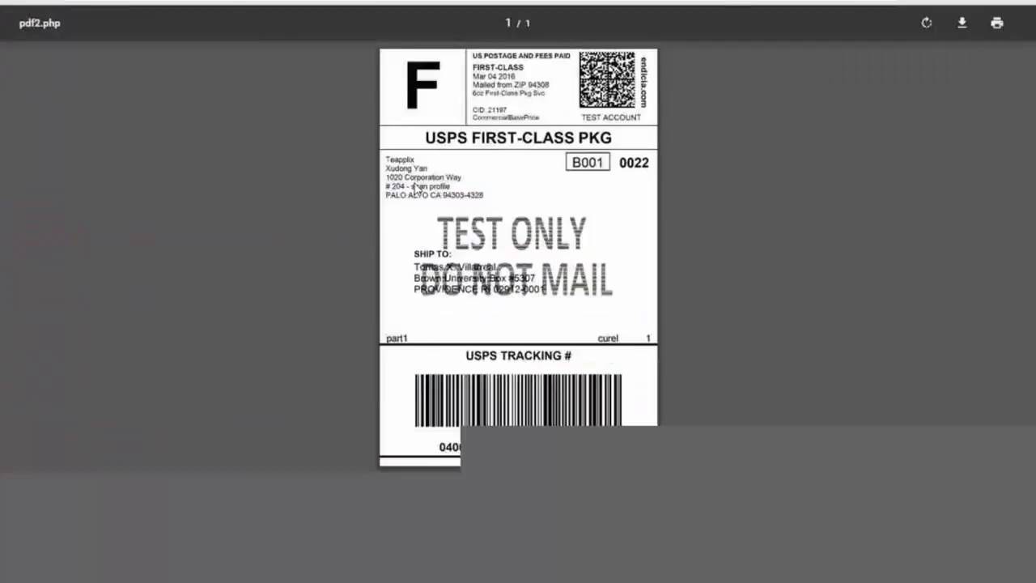
pyautogui.click(266, 2)
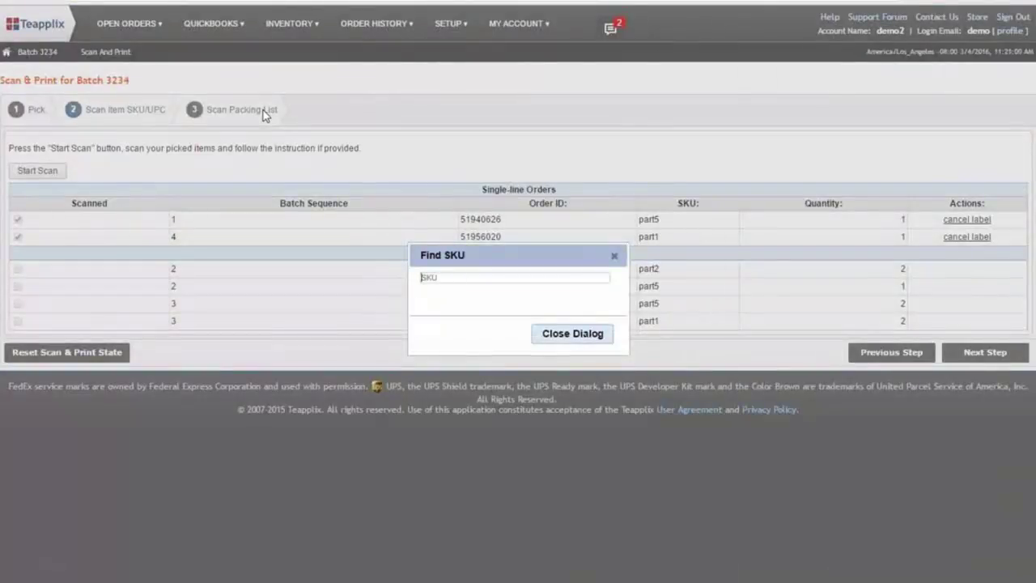
# - Scan SKU part2 for the multi-line orders and confirm that 2 pieces have been picked and placed
pyautogui.write('part2')
pyautogui.press('Return')
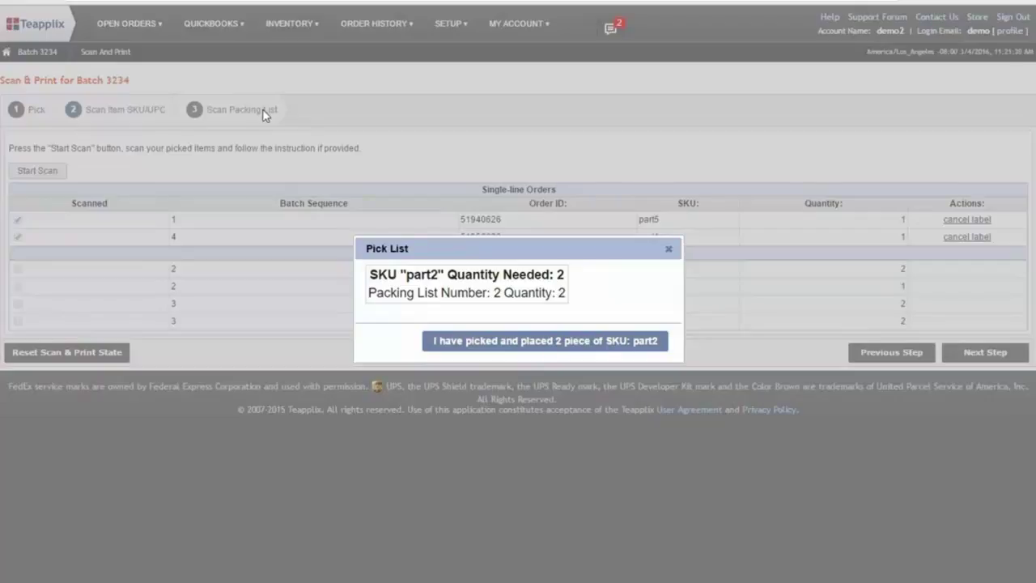
pyautogui.click(545, 115)
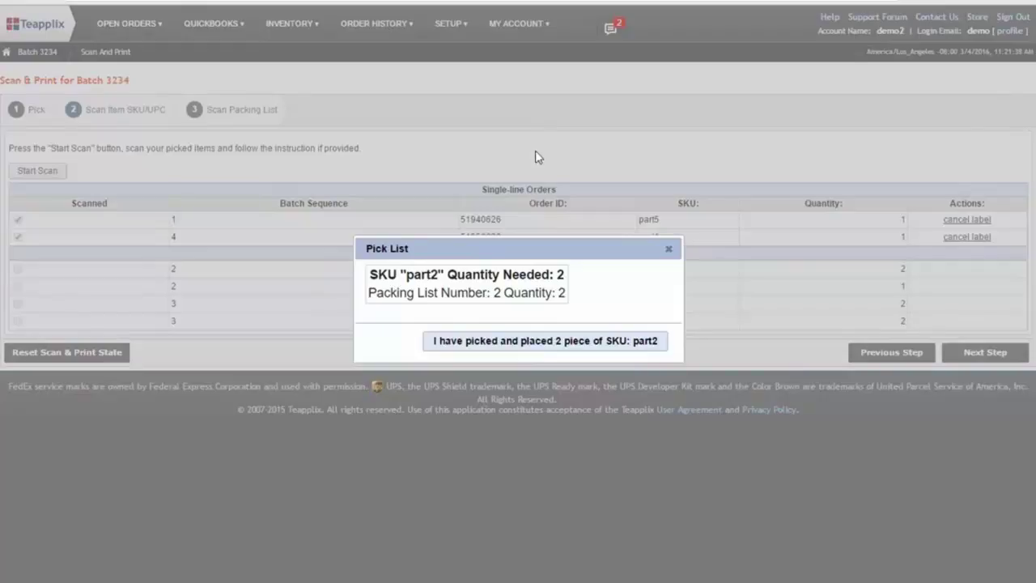
pyautogui.click(593, 347)
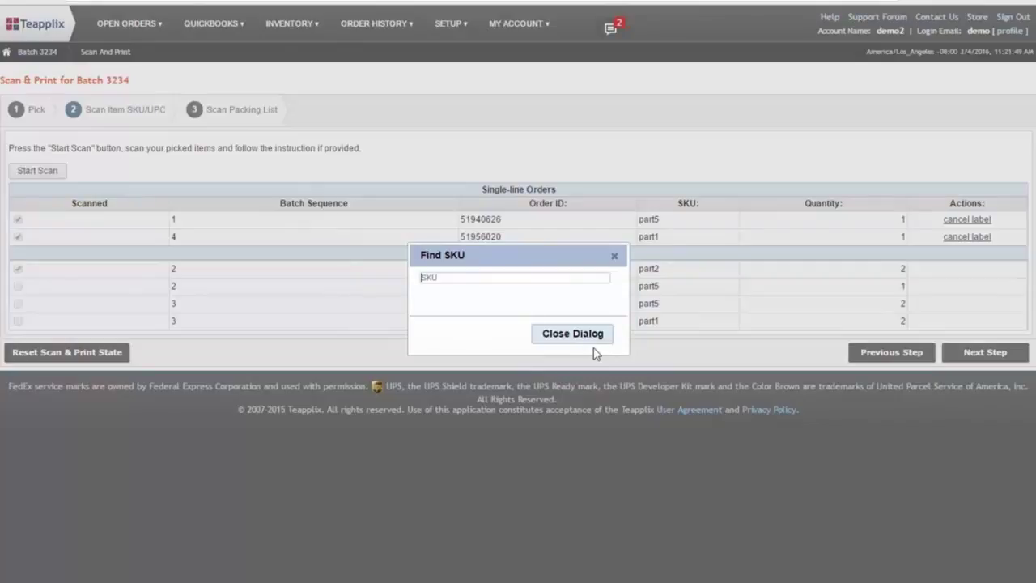
# - Scan SKU part5 for the multi-line orders and confirm that 3 pieces have been picked and placed
pyautogui.write('part5')
pyautogui.press('Return')
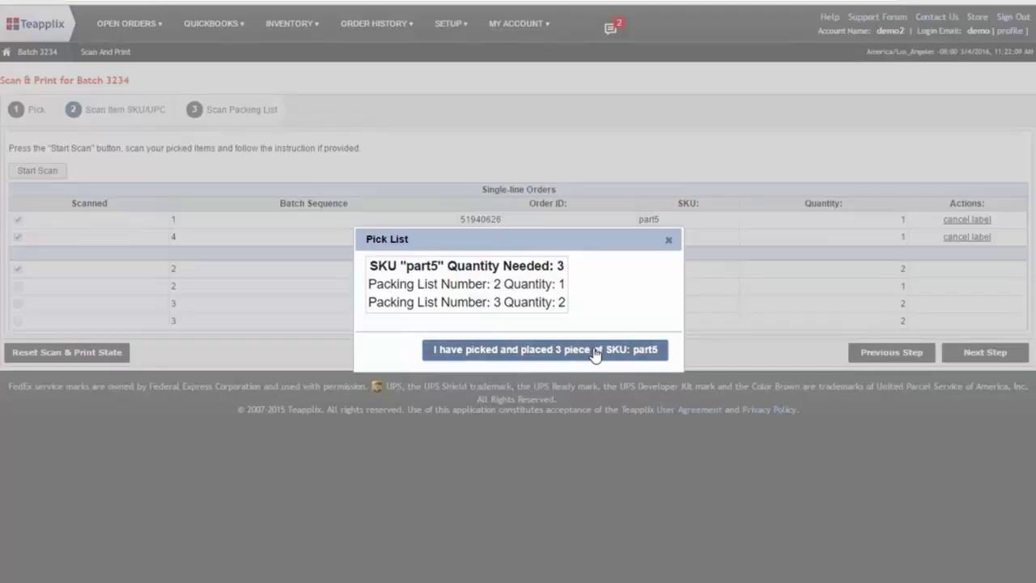
pyautogui.click(595, 351)
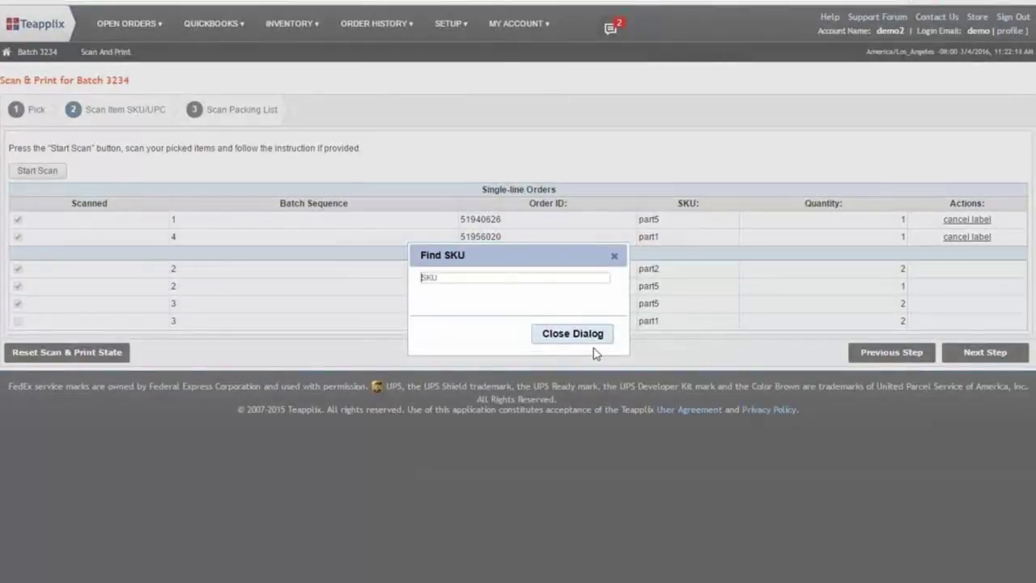
pyautogui.write('0190451827')
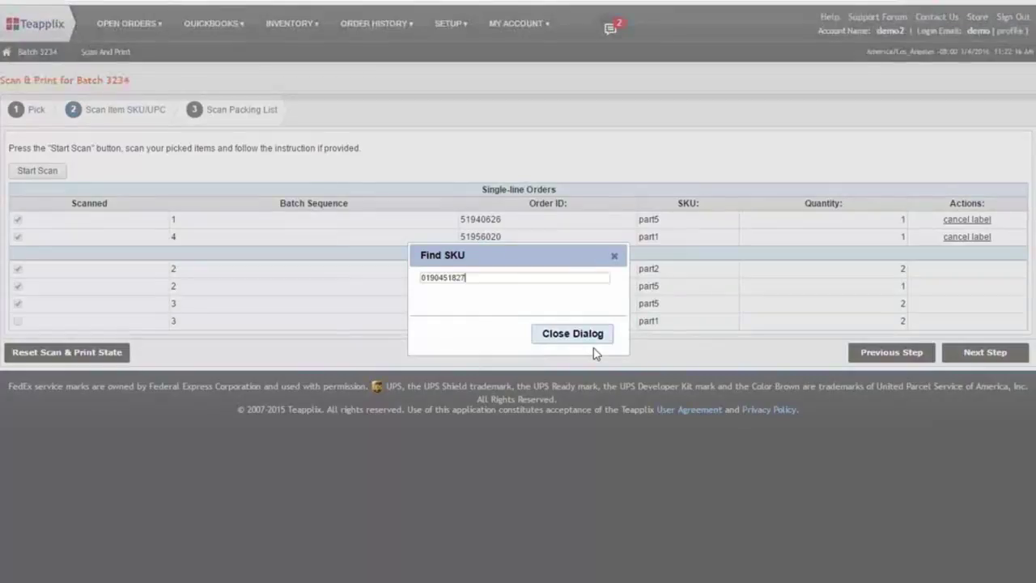
pyautogui.press('Return')
pyautogui.click(596, 341)
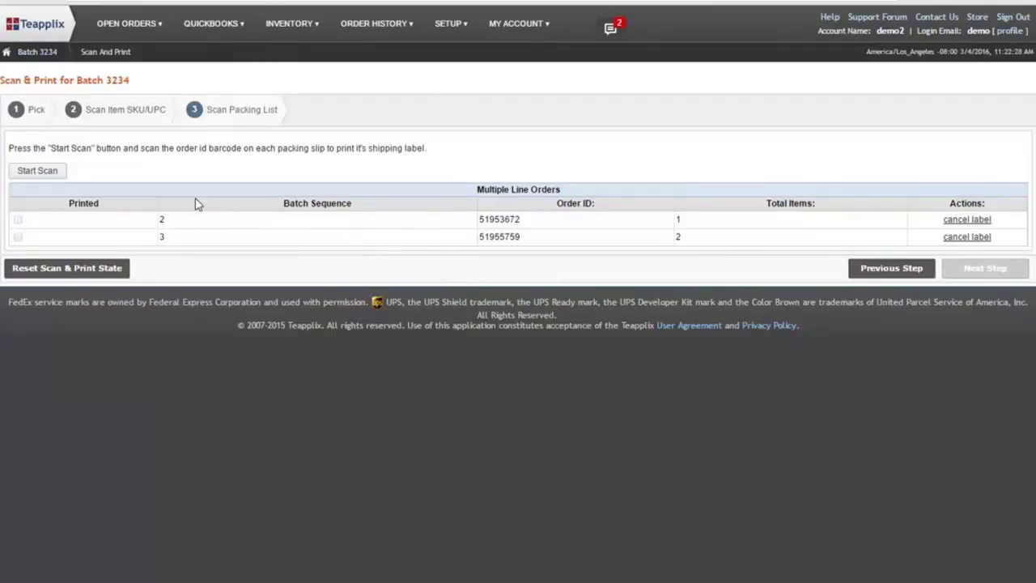
# - Start the packing list scan and enter the order IDs of batch sequences 2 and 3 to print their shipping labels
pyautogui.click(54, 173)
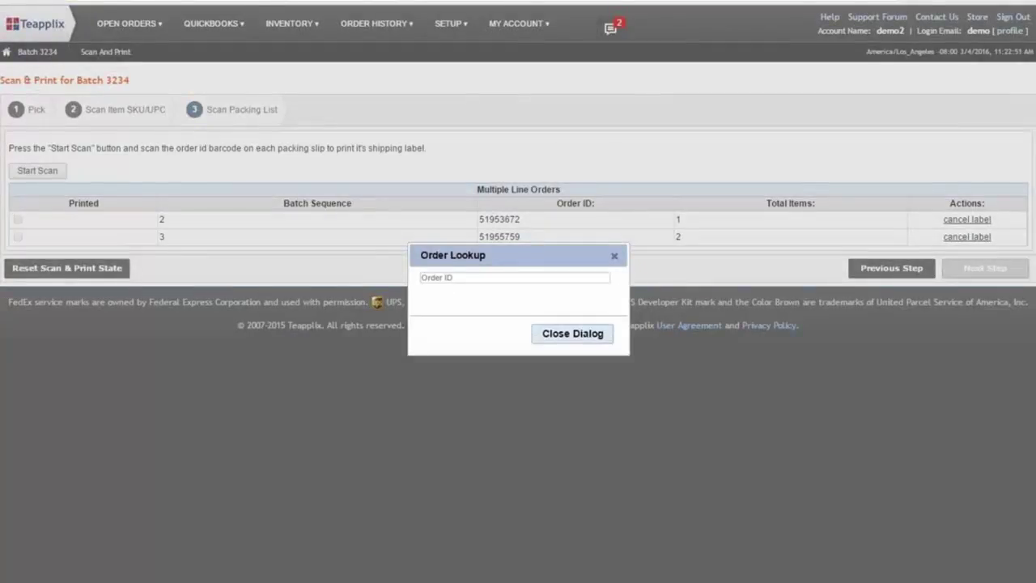
pyautogui.write('51953672')
pyautogui.press('Return')
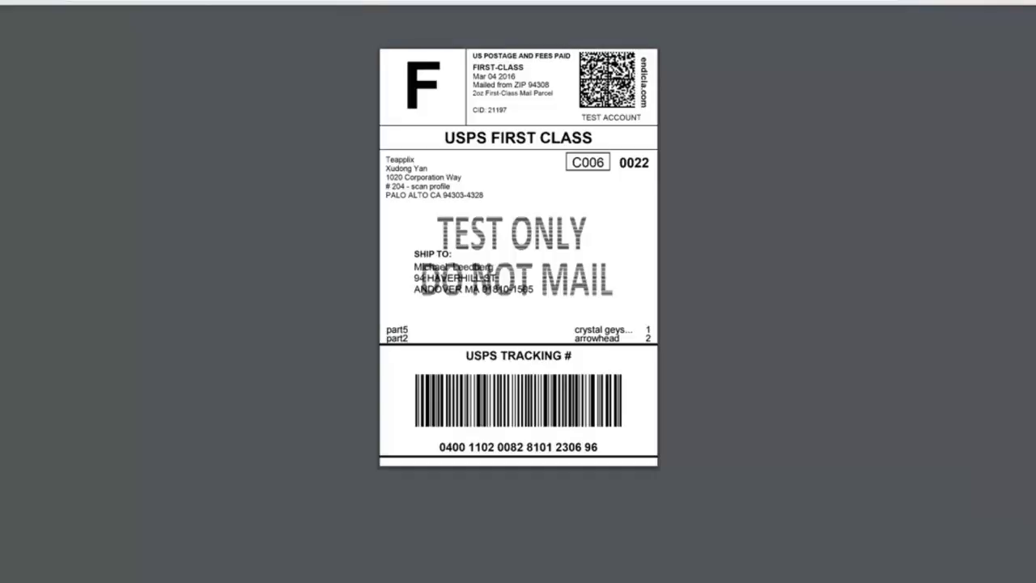
pyautogui.hotkey('ctrl', 'w')
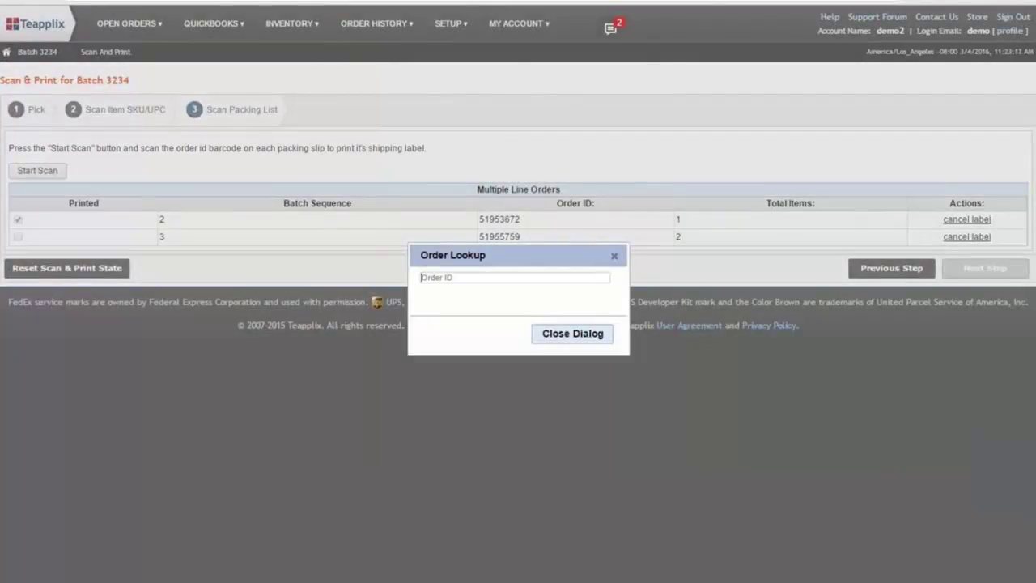
pyautogui.write('51955759')
pyautogui.press('Return')
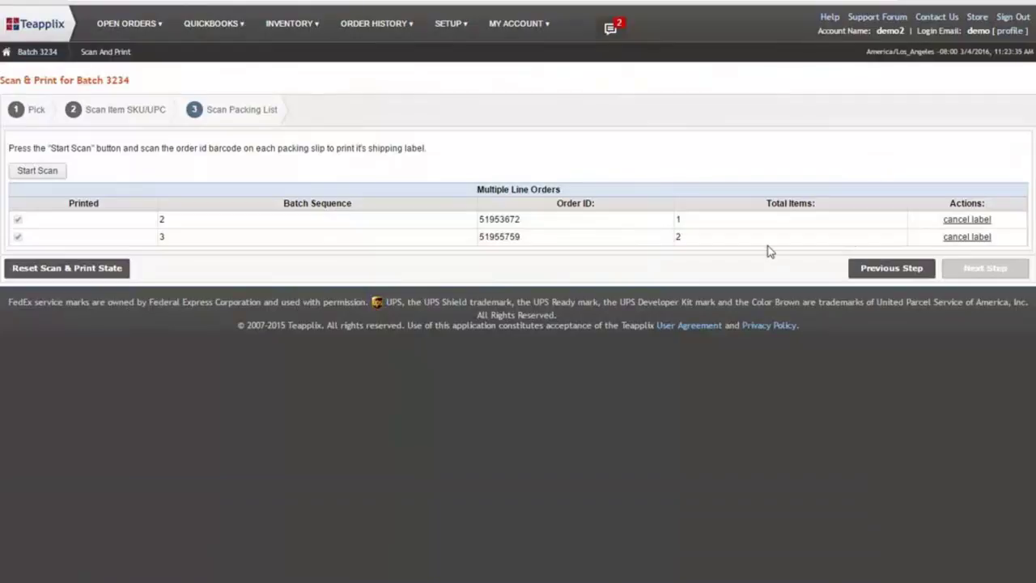
# - Review the scanned and printed states of batch 3234's orders in the item scanning and packing list stages
pyautogui.click(123, 115)
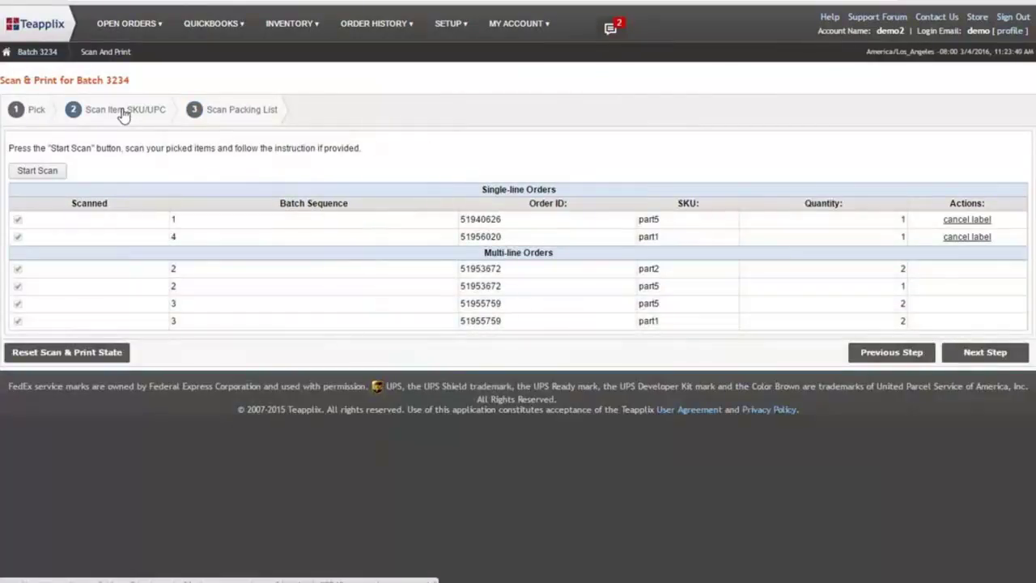
pyautogui.click(230, 115)
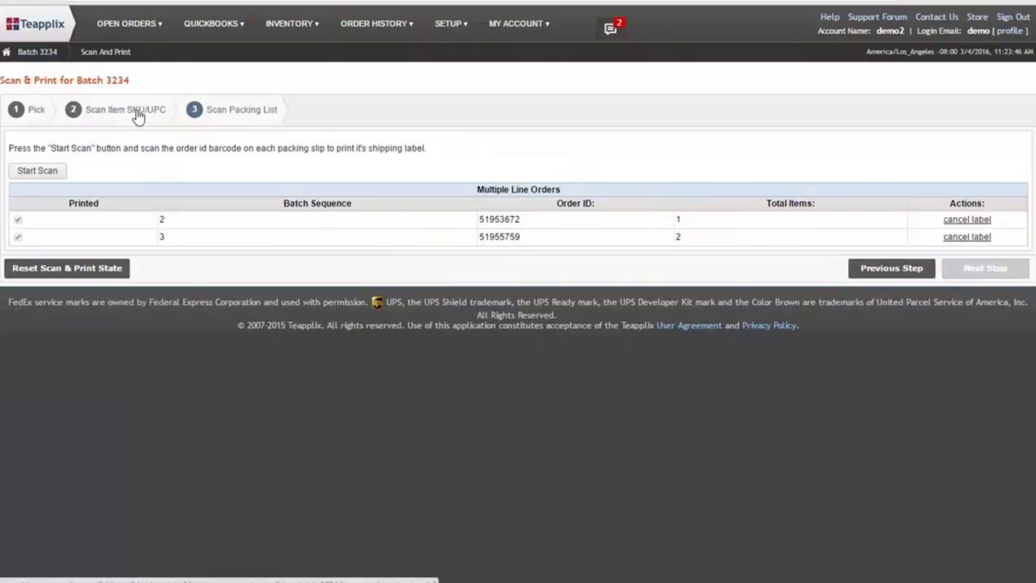
pyautogui.click(136, 113)
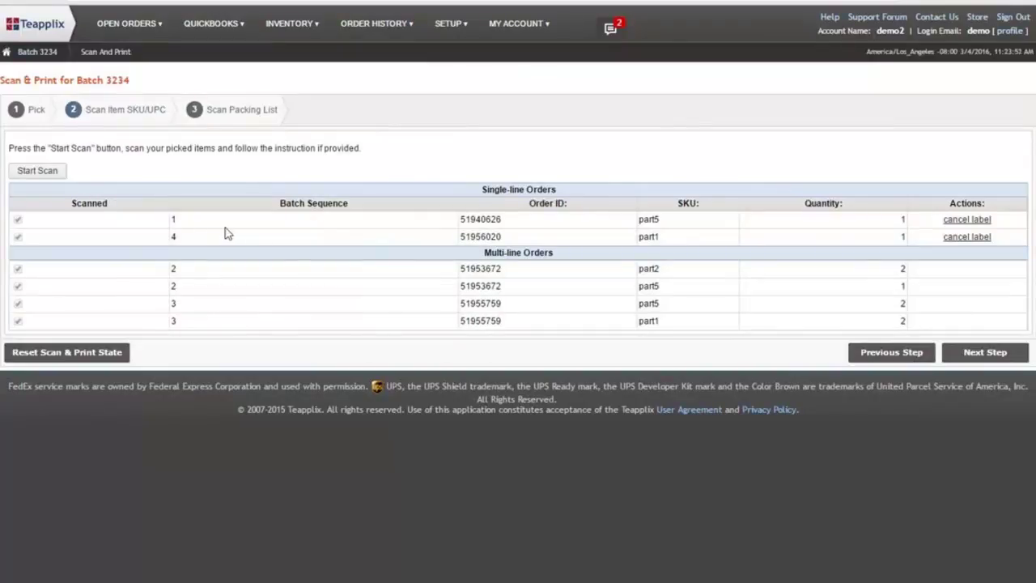
pyautogui.click(243, 111)
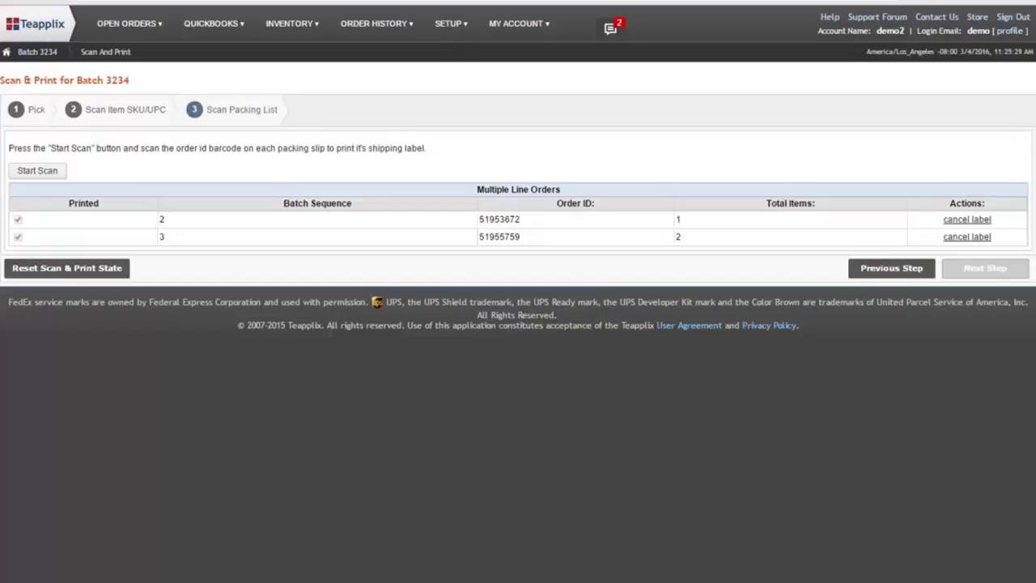
# - Review the shipping profiles, and view the Scan & Print printer option for the Scan Profile
pyautogui.click(446, 30)
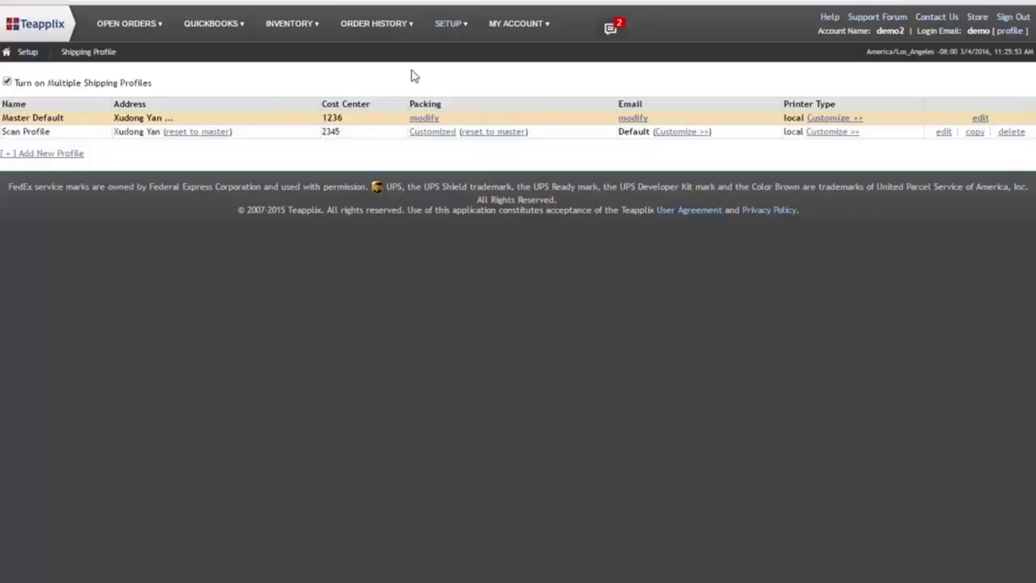
pyautogui.moveTo(442, 37)
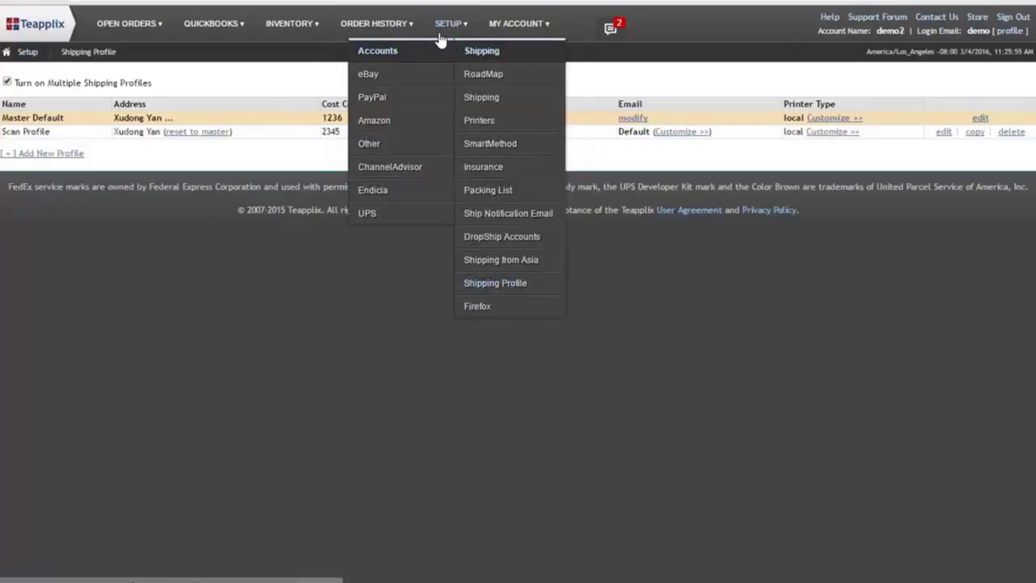
pyautogui.click(489, 123)
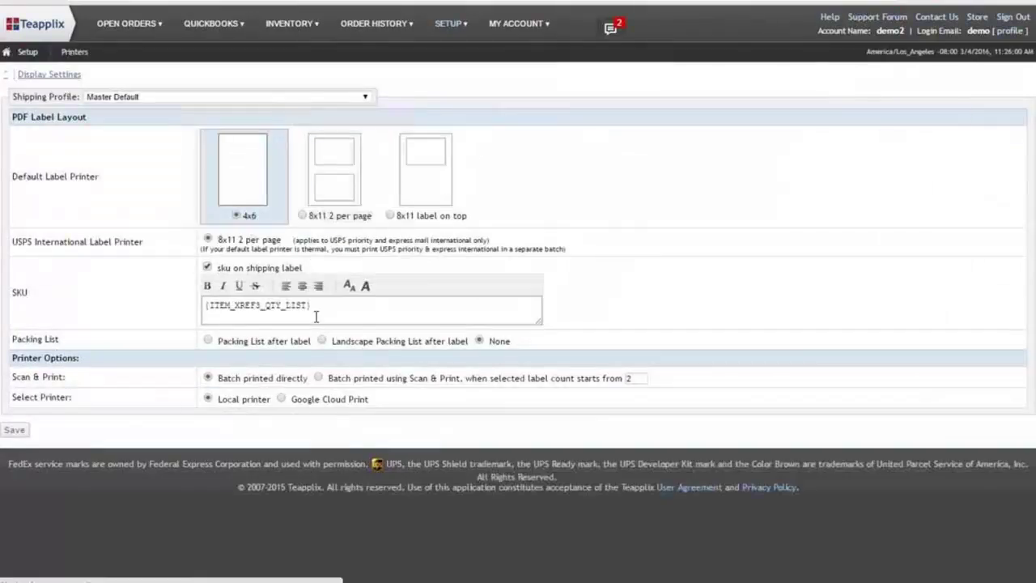
pyautogui.click(321, 101)
pyautogui.click(321, 119)
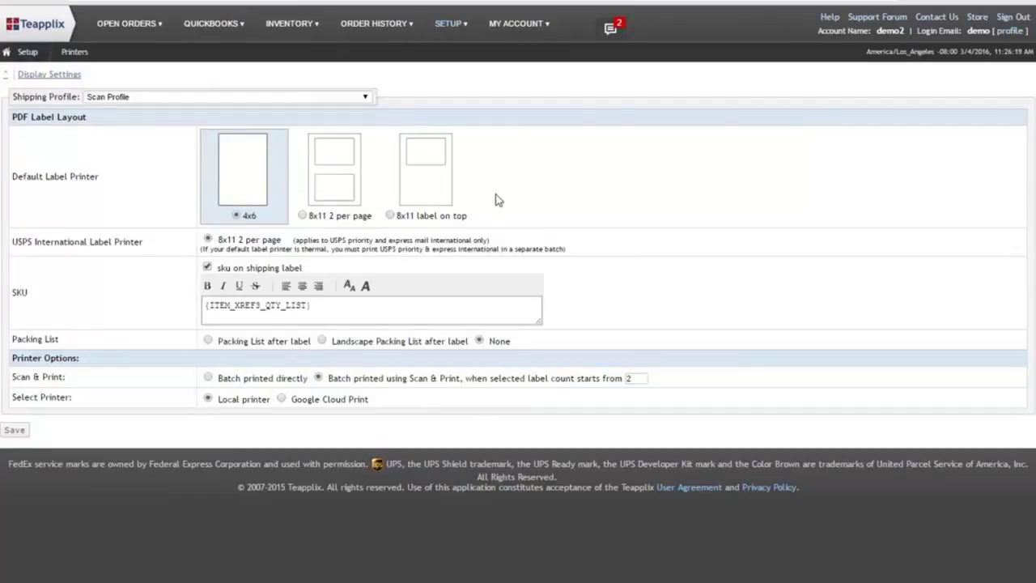
# - Go to all open orders and check which shipping profile each order queue is assigned, then close the queue list
pyautogui.moveTo(121, 25)
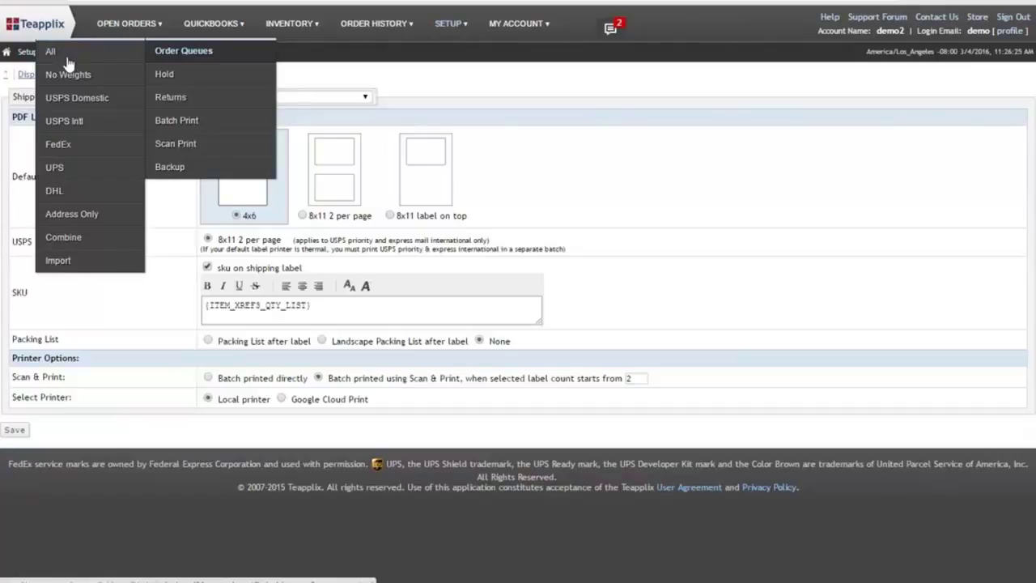
pyautogui.click(69, 62)
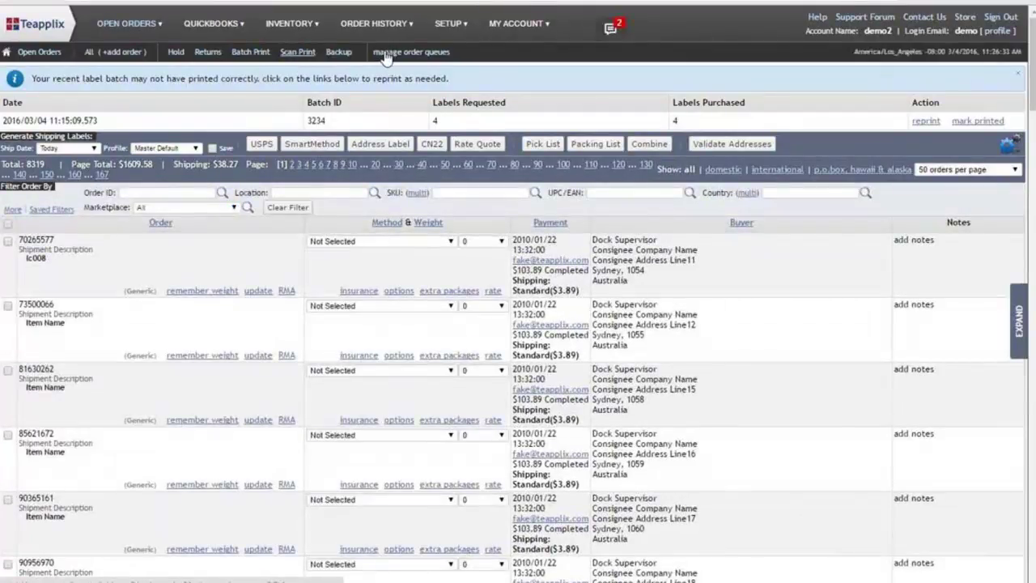
pyautogui.click(411, 52)
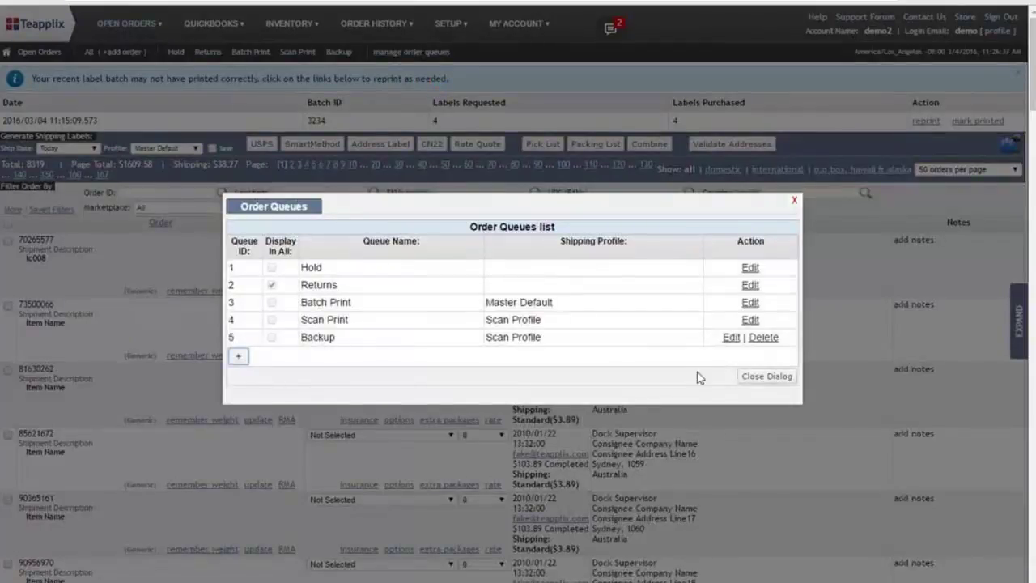
pyautogui.click(757, 380)
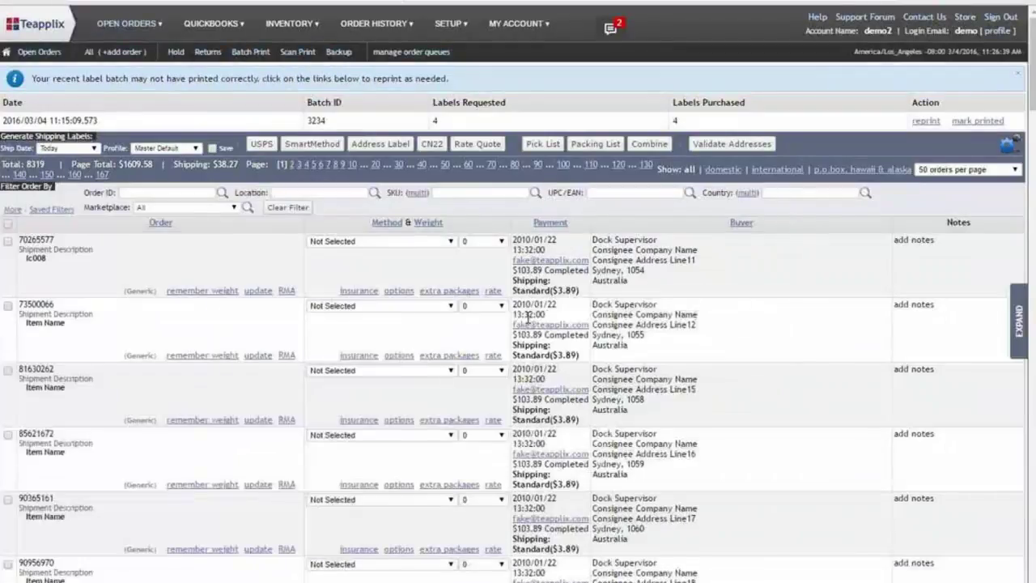